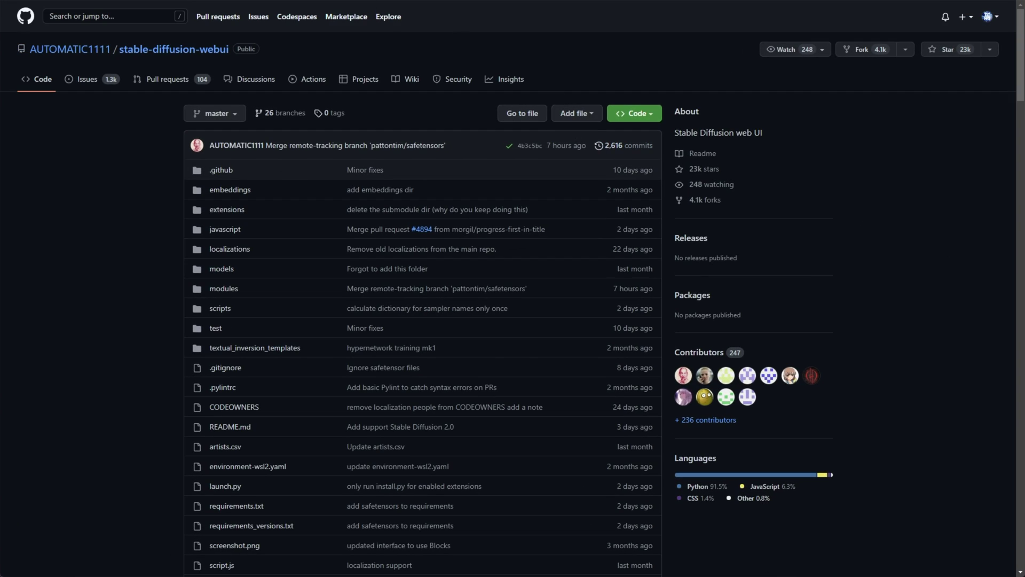
# Scroll the README to the 'Installation and Running' heading and highlight it
pyautogui.middleClick(145, 152)
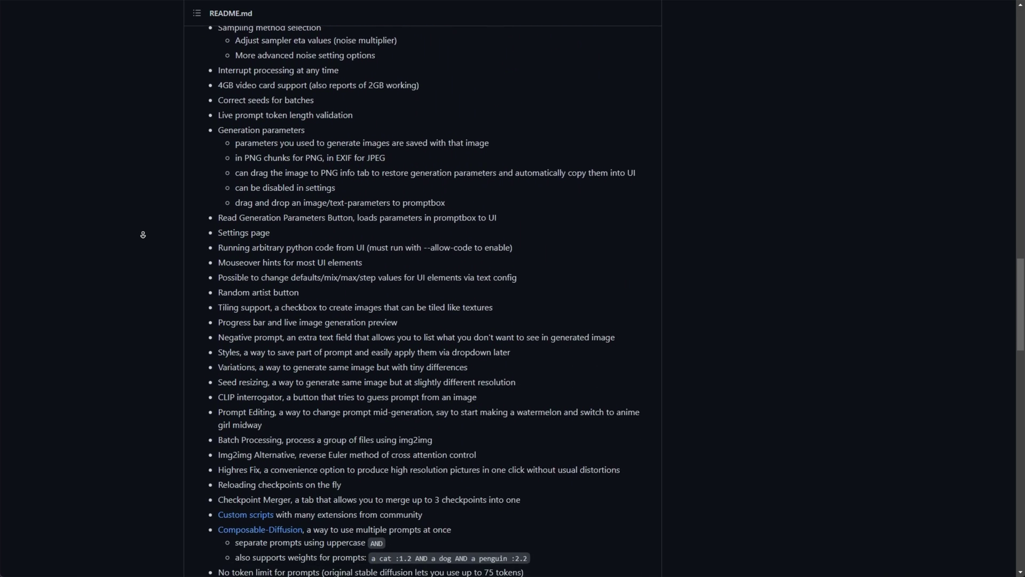
pyautogui.click(351, 259)
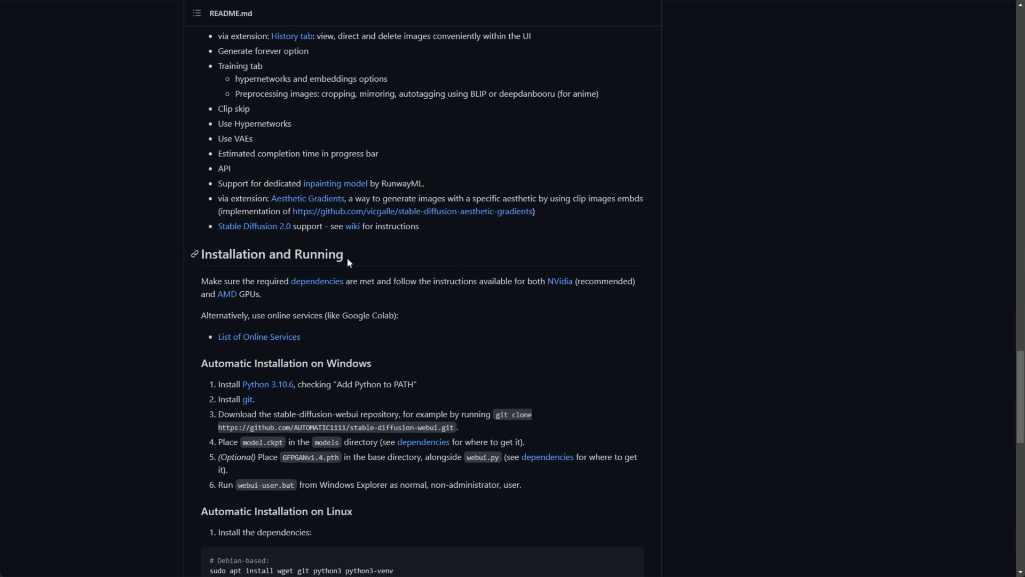
pyautogui.moveTo(351, 259); pyautogui.dragTo(205, 267)
pyautogui.scroll(-2, 282, 281)
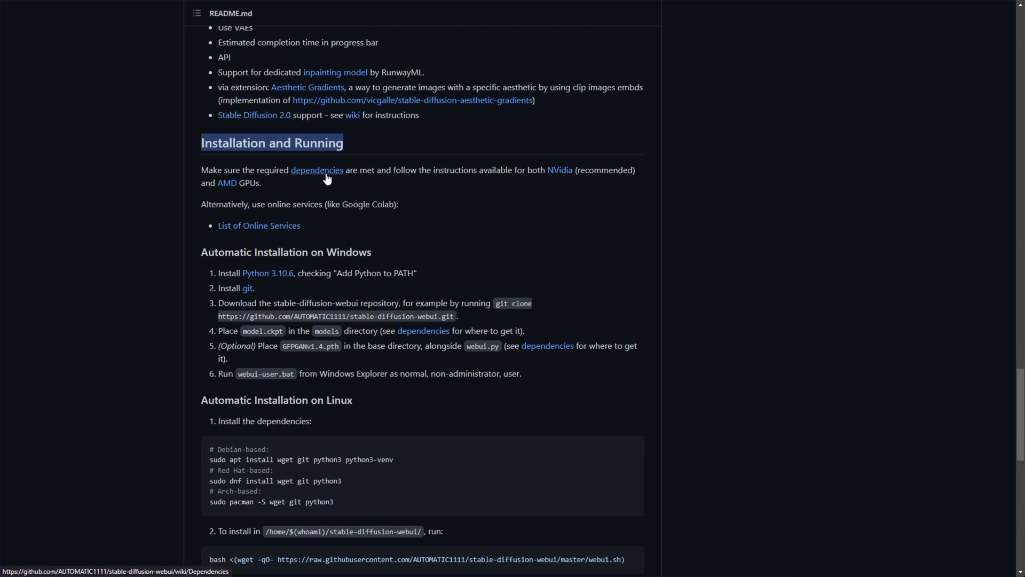
# Read the NVidia and AMD GPU wiki install guides, then go back to the README
pyautogui.click(559, 170)
pyautogui.moveTo(183, 263); pyautogui.dragTo(479, 250)
pyautogui.hotkey('ctrl', 'Tab')
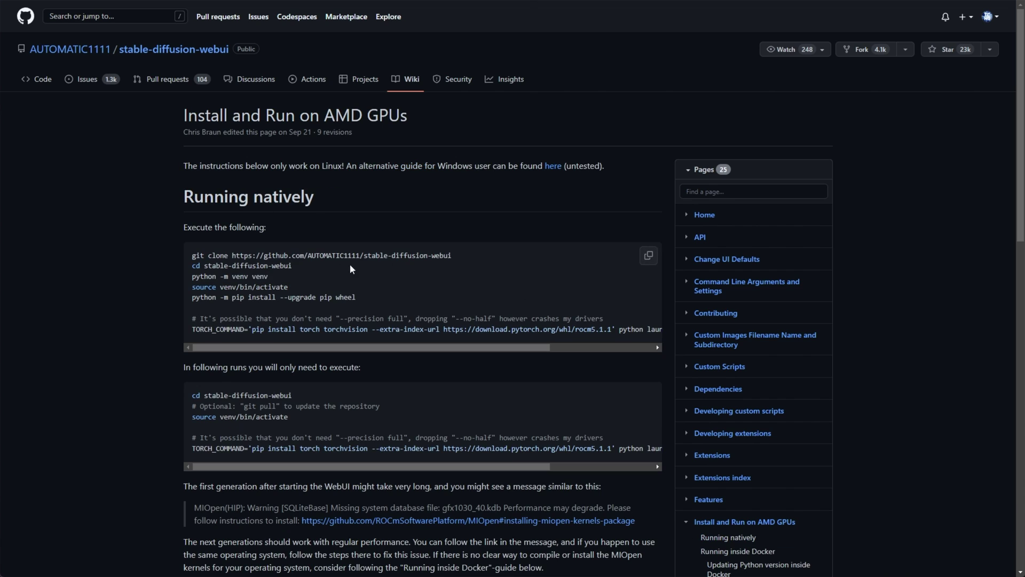
pyautogui.scroll(-2, 358, 235)
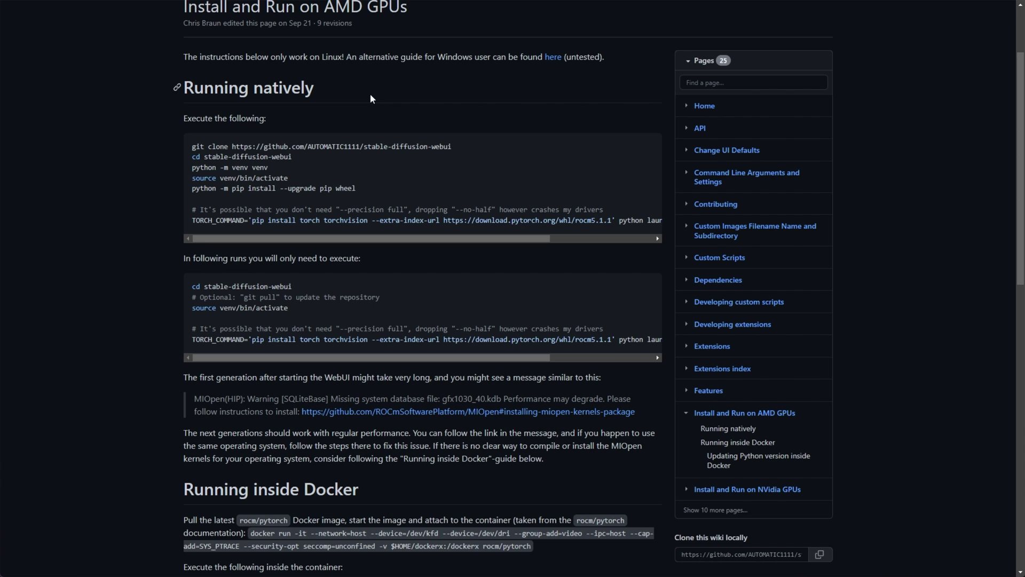
pyautogui.hotkey('alt', 'Left')
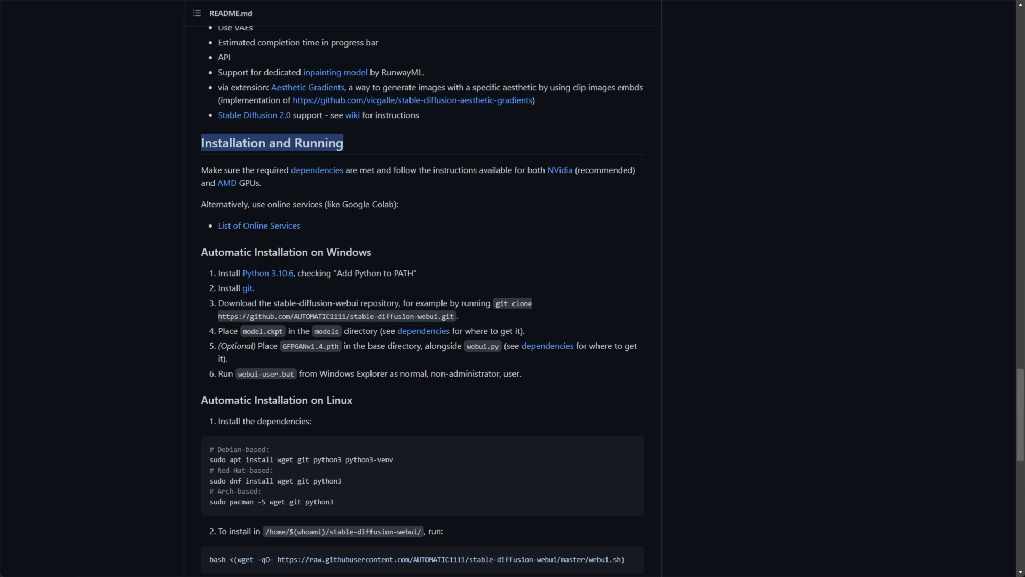
# Scroll to the Windows steps and highlight the 'Install Python 3.10.6' step
pyautogui.middleClick(390, 152)
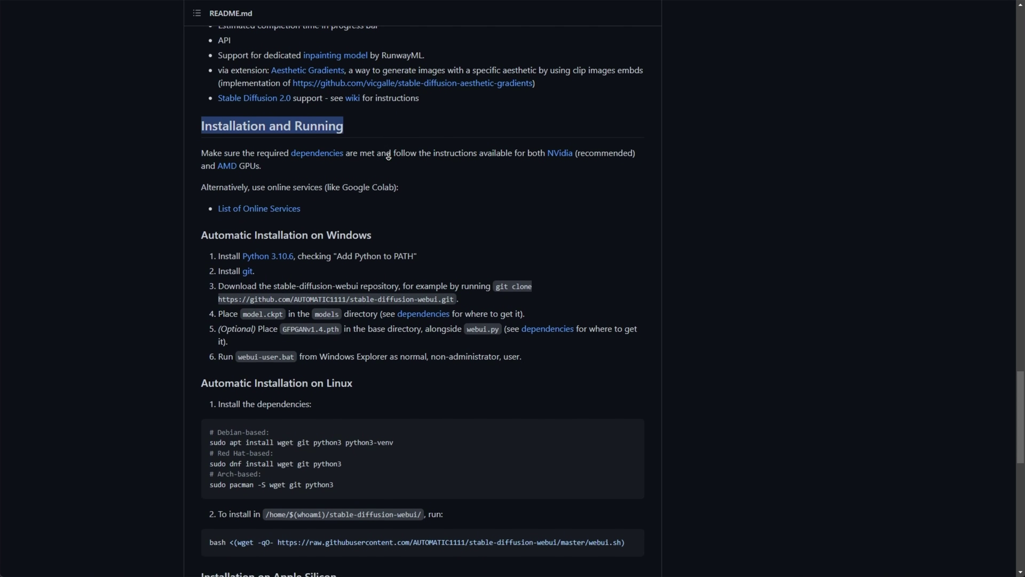
pyautogui.middleClick(389, 153)
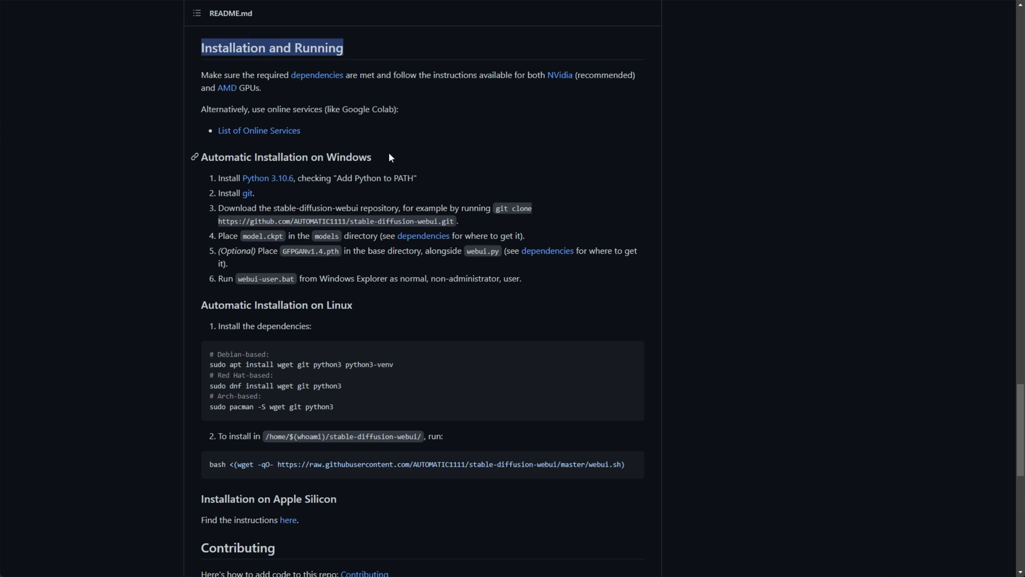
pyautogui.click(398, 118)
pyautogui.moveTo(441, 178); pyautogui.dragTo(213, 185)
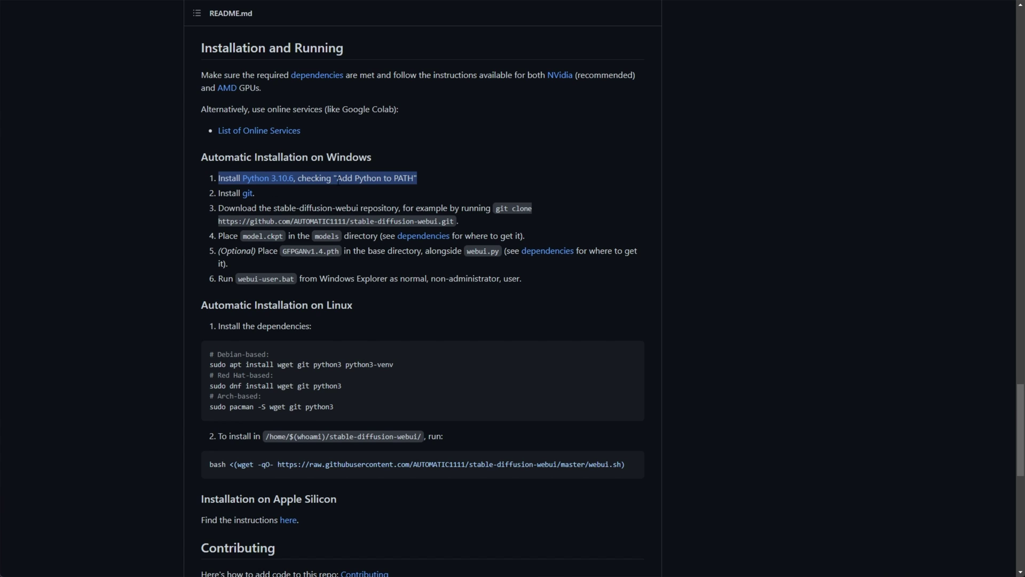
# Download the 64-bit Python 3.11.0 Windows installer and install it with python.exe added to PATH
pyautogui.click(268, 184)
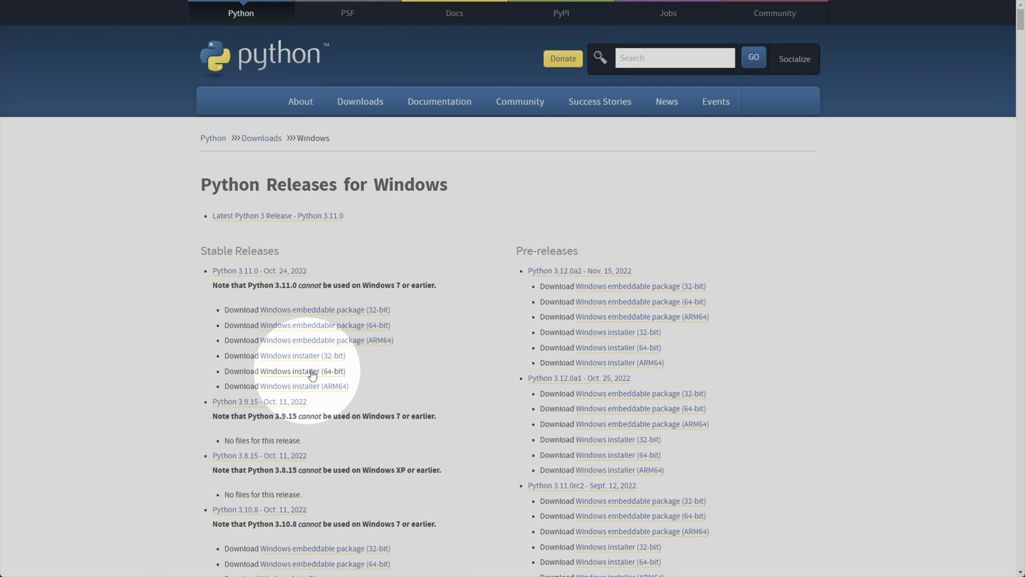
pyautogui.click(330, 373)
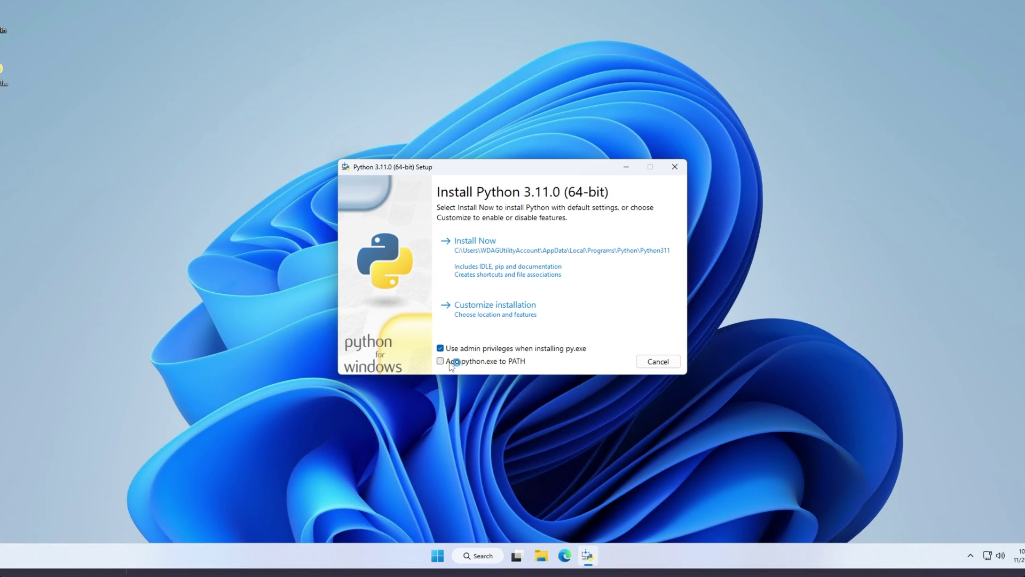
pyautogui.click(471, 363)
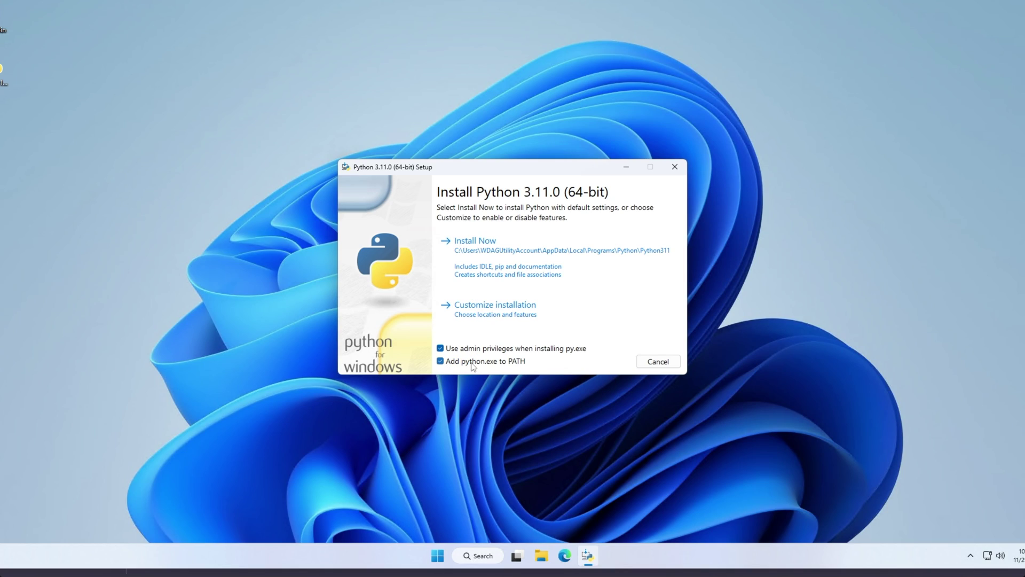
pyautogui.click(553, 238)
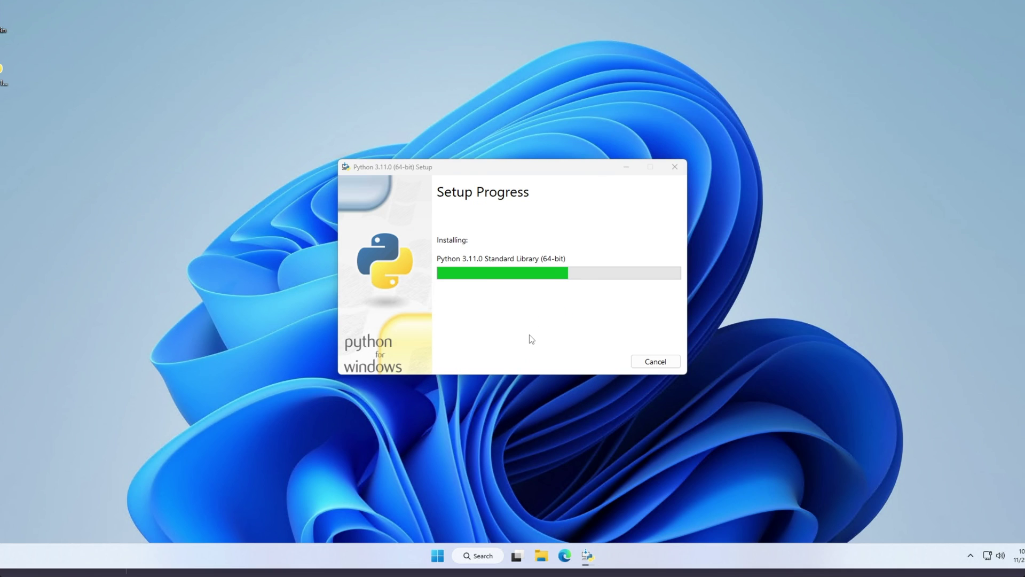
pyautogui.click(672, 362)
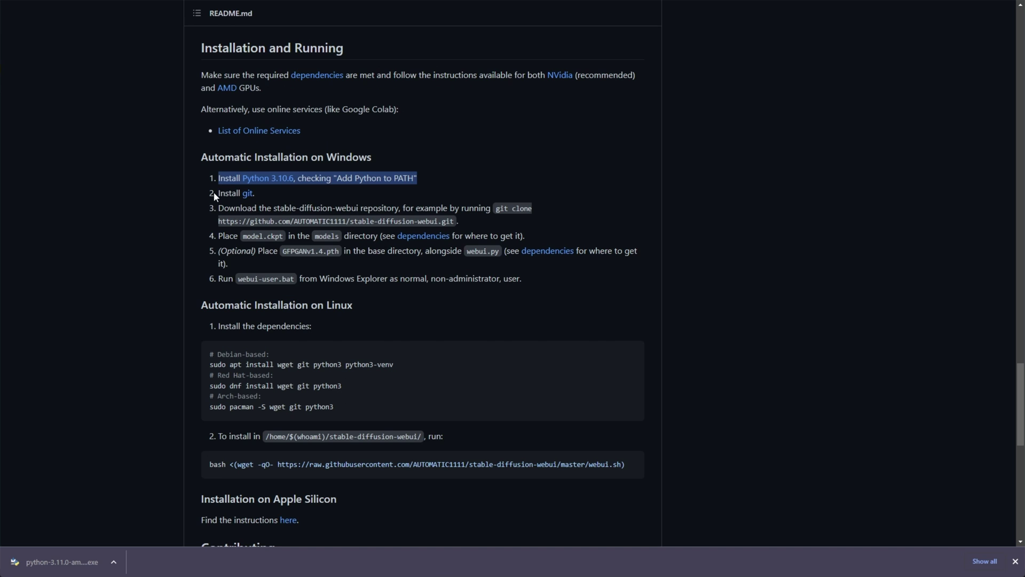
# Download Git for Windows and accept the default license, location, components, Start Menu, editor and branch settings
pyautogui.moveTo(271, 199); pyautogui.dragTo(212, 197)
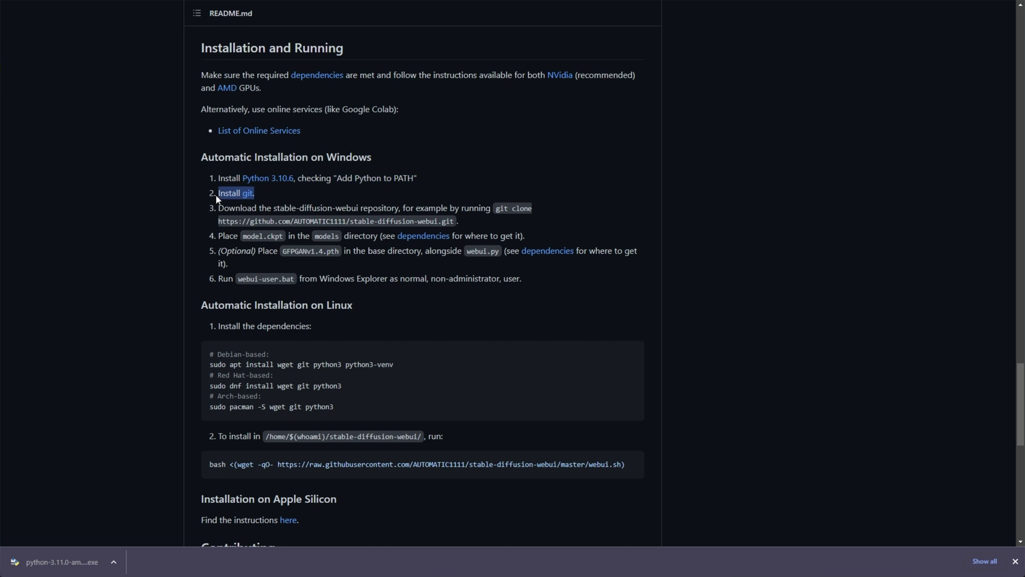
pyautogui.click(249, 197)
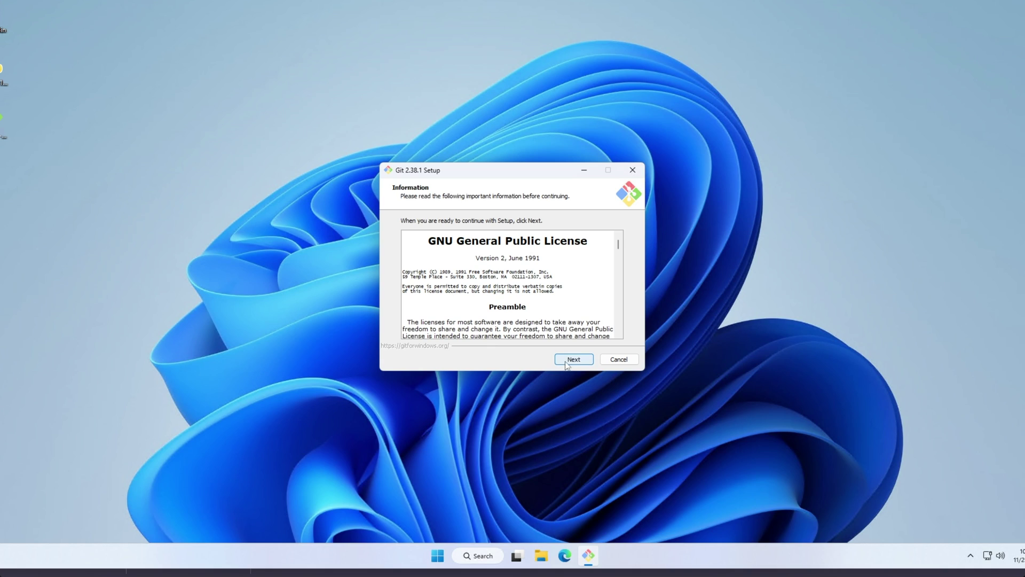
pyautogui.click(567, 360)
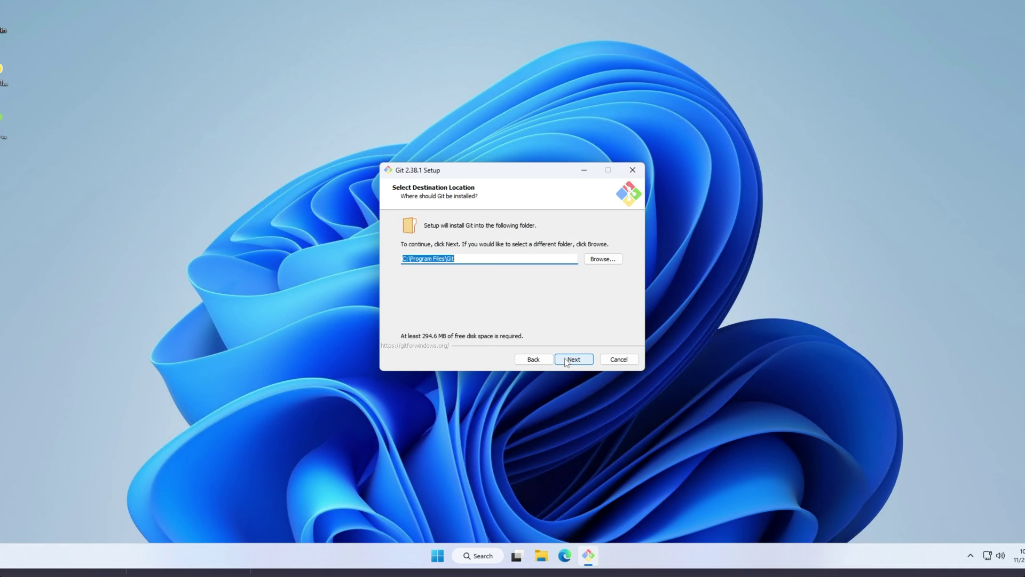
pyautogui.click(567, 360)
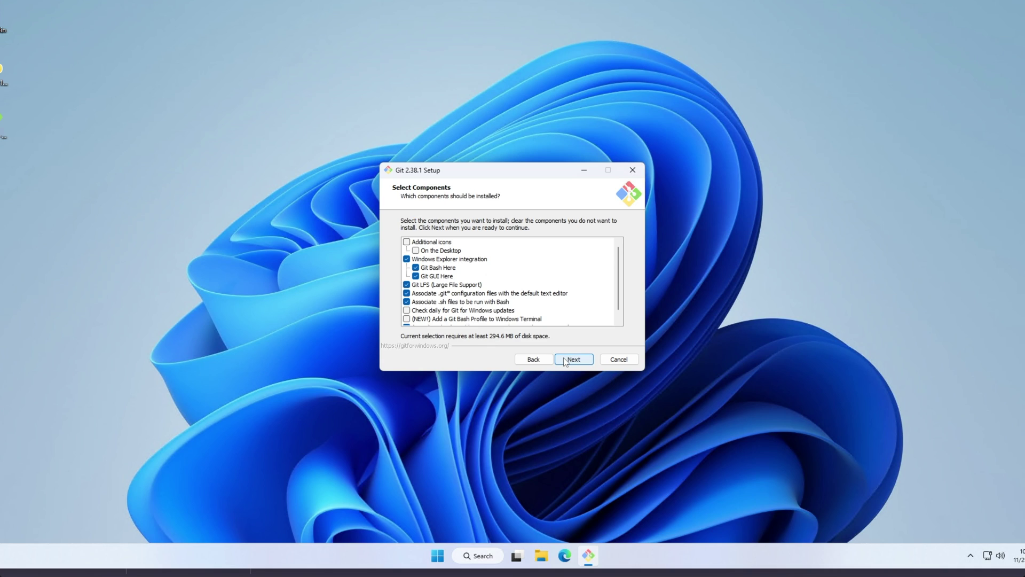
pyautogui.click(565, 360)
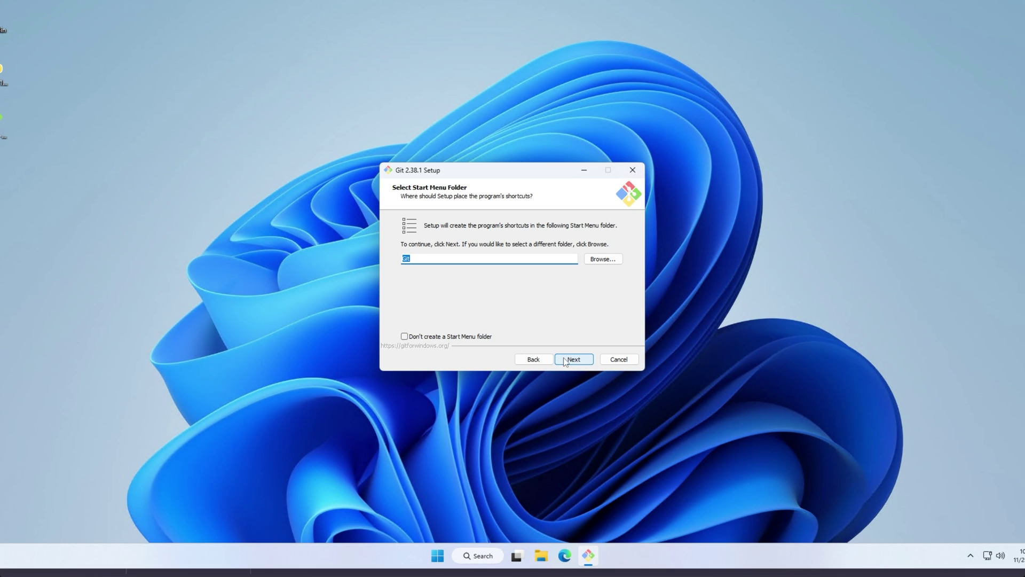
pyautogui.click(565, 360)
pyautogui.click(565, 360)
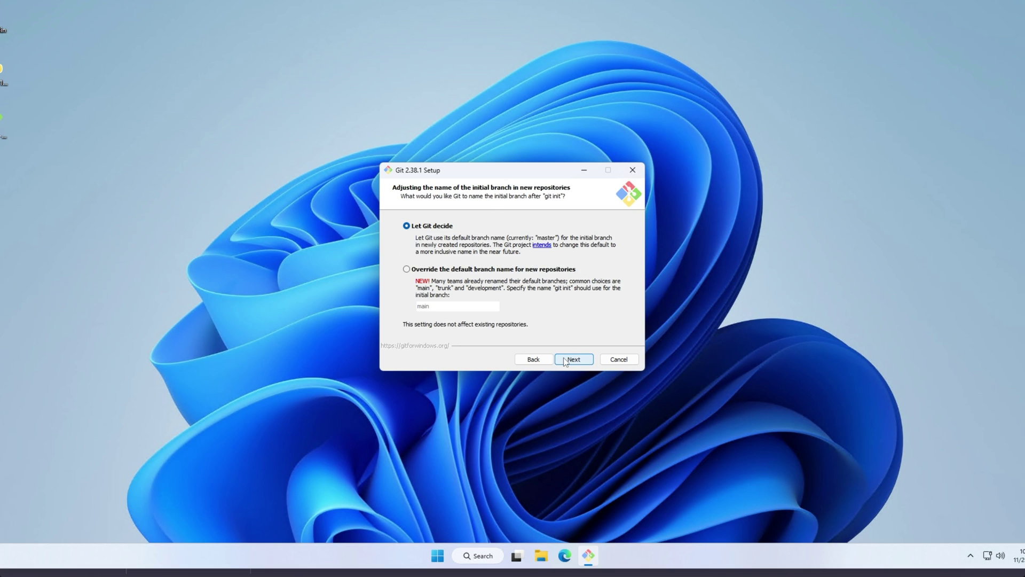
pyautogui.click(565, 360)
# Keep default PATH, OpenSSL, line-ending, terminal, pull and credential options, install, and finish without release notes
pyautogui.click(566, 360)
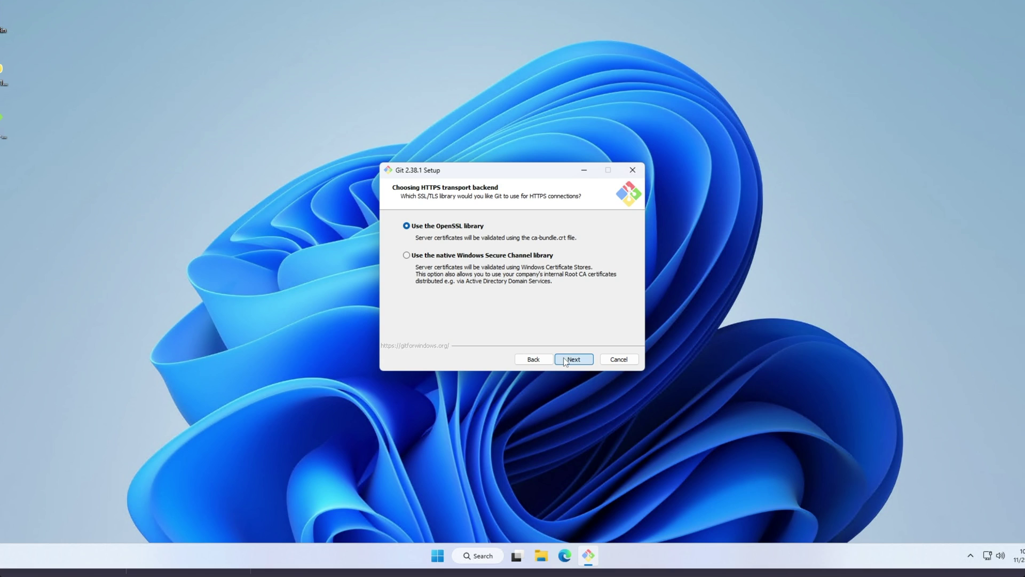
pyautogui.click(565, 360)
pyautogui.click(565, 360)
pyautogui.click(565, 360)
pyautogui.click(565, 360)
pyautogui.click(565, 360)
pyautogui.click(565, 360)
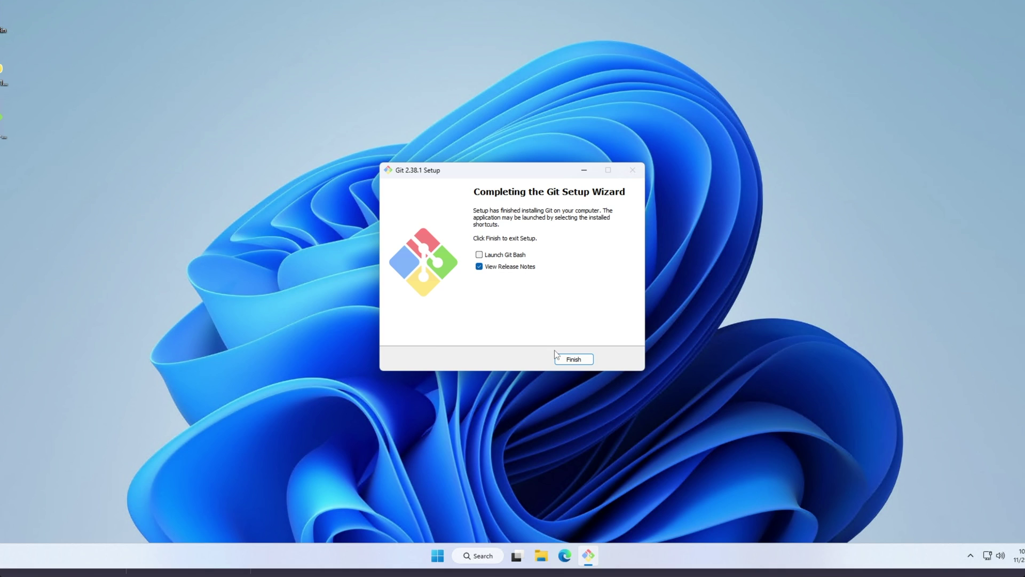
pyautogui.click(524, 267)
pyautogui.click(558, 361)
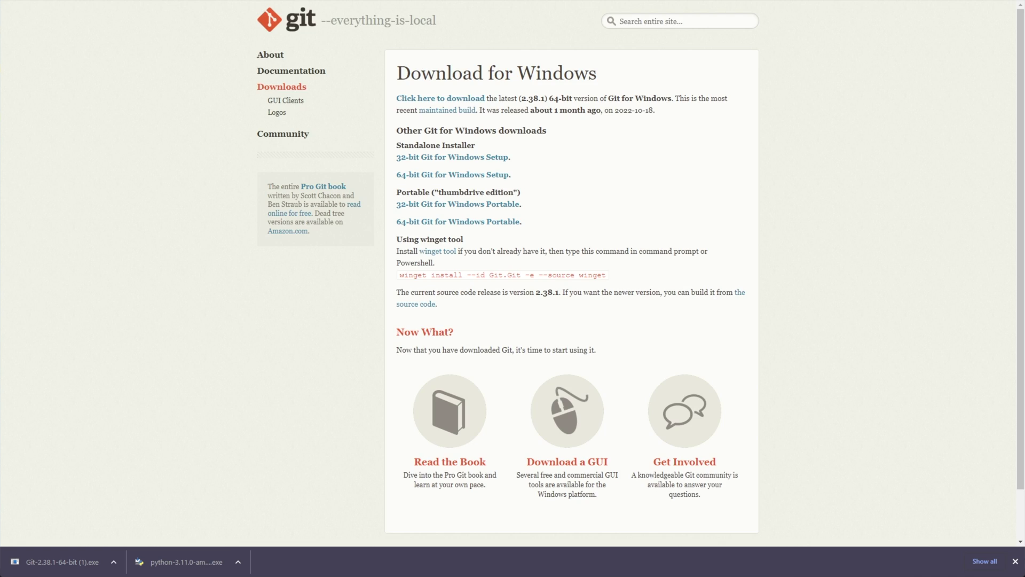
pyautogui.hotkey('ctrl', 'Tab')
# Copy the git clone command with the repository URL from README step 3
pyautogui.moveTo(219, 209); pyautogui.dragTo(388, 208)
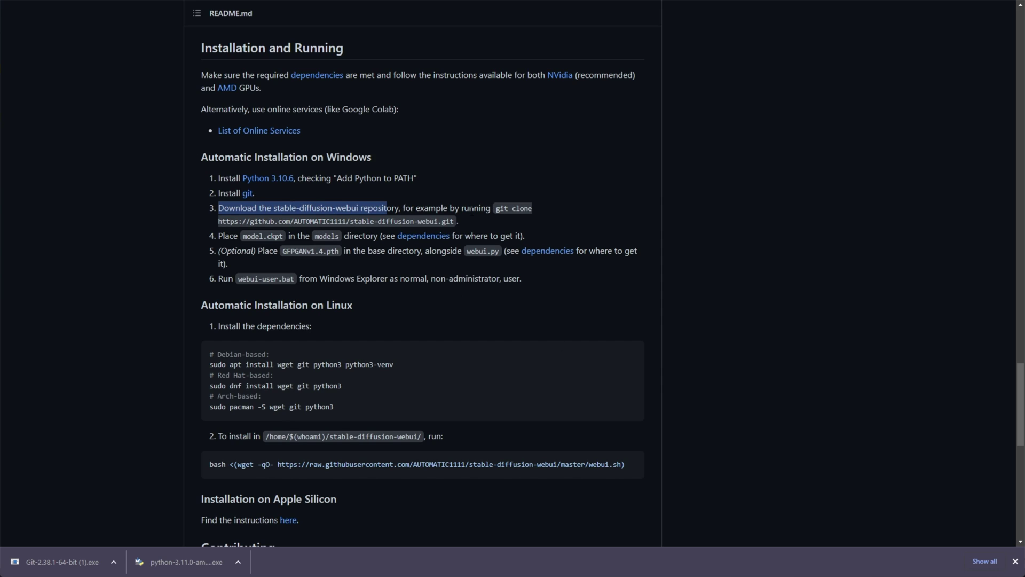
pyautogui.click(499, 209)
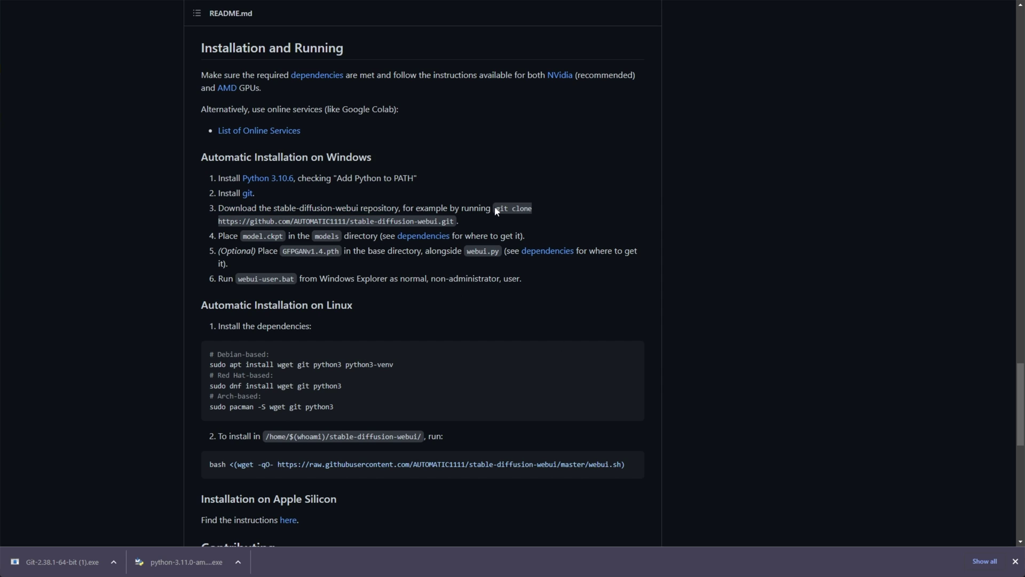
pyautogui.moveTo(495, 210)
pyautogui.mouseDown()
pyautogui.moveTo(534, 209)
pyautogui.moveTo(355, 221)
pyautogui.moveTo(455, 223)
pyautogui.mouseUp()
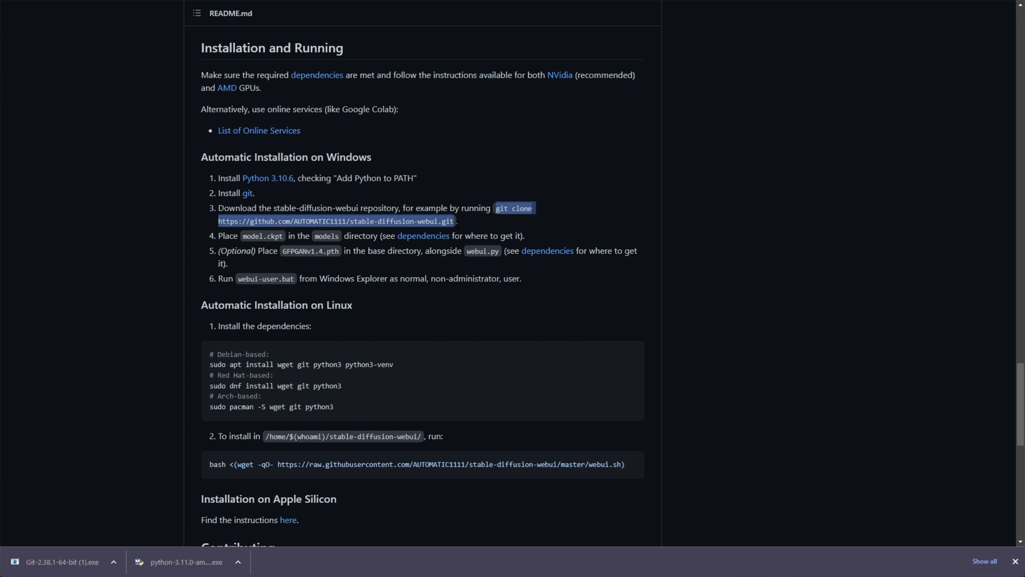
pyautogui.rightClick(456, 226)
pyautogui.click(465, 231)
# Open a Command Prompt in the webuivideo folder by typing cmd in Explorer's address bar
pyautogui.hotkey('alt', 'Tab')
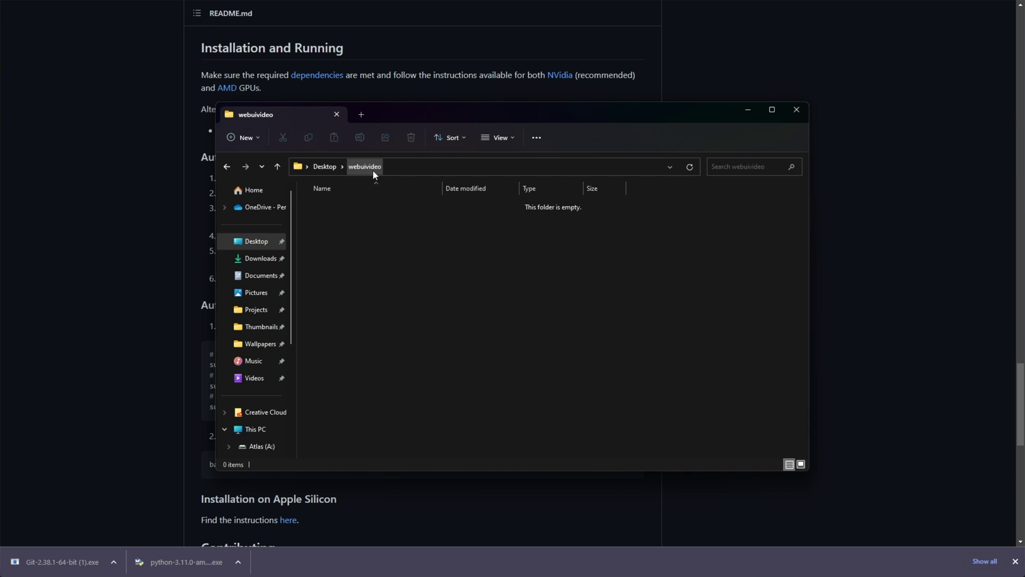
pyautogui.click(440, 166)
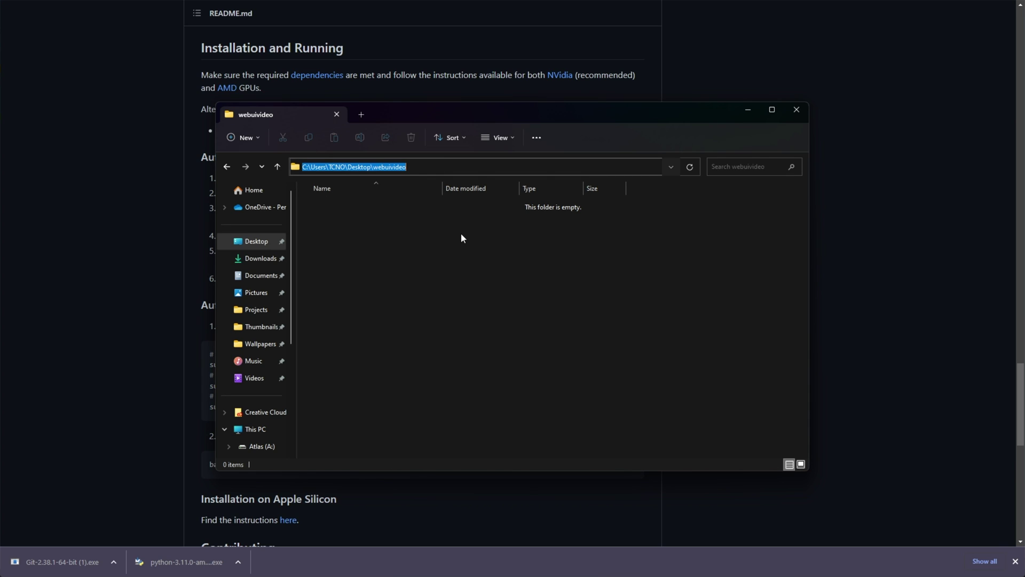
pyautogui.write('cmd')
pyautogui.press('Return')
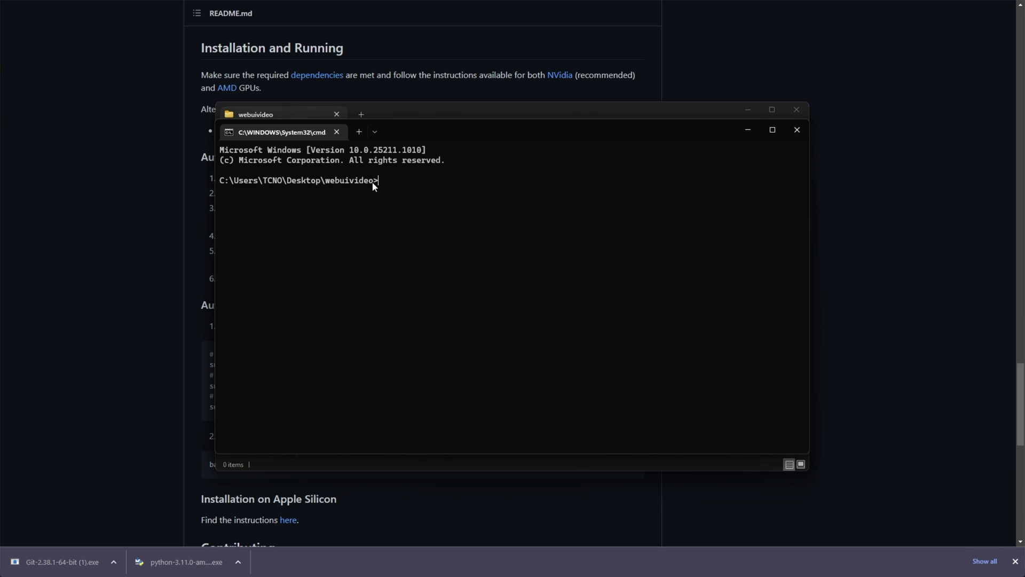
pyautogui.moveTo(373, 182); pyautogui.dragTo(219, 183)
pyautogui.moveTo(405, 132); pyautogui.dragTo(436, 138)
pyautogui.click(476, 250)
# Paste and run the git clone command to clone stable-diffusion-webui into webuivideo
pyautogui.write('cd')
pyautogui.moveTo(373, 181); pyautogui.dragTo(217, 184)
pyautogui.hotkey('ctrl', 'c')
pyautogui.write('""')
pyautogui.press('Escape')
pyautogui.write('E:')
pyautogui.press('BackSpace')
pyautogui.press('BackSpace')
pyautogui.hotkey('ctrl', 'v')
pyautogui.press('Return')
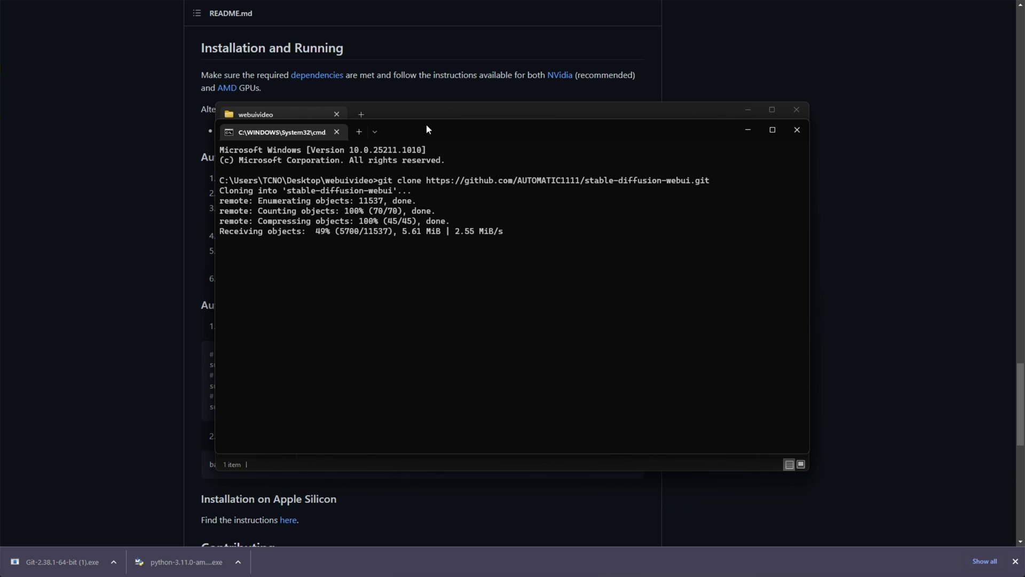
pyautogui.moveTo(426, 124); pyautogui.dragTo(528, 134)
pyautogui.click(152, 193)
# Open the cloned stable-diffusion-webui folder and close the command prompt window
pyautogui.scroll(9, 153, 193)
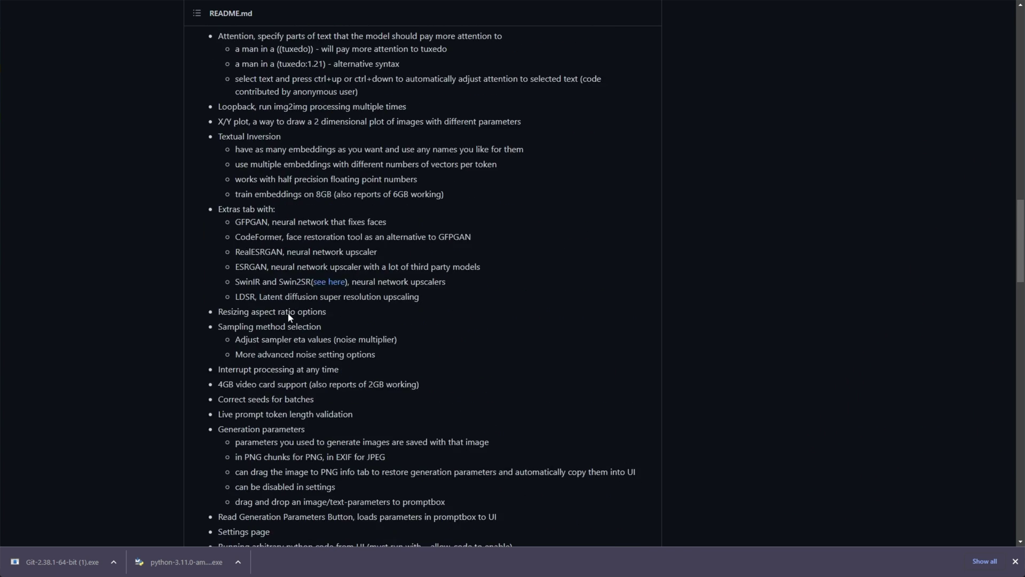
pyautogui.scroll(20, 324, 300)
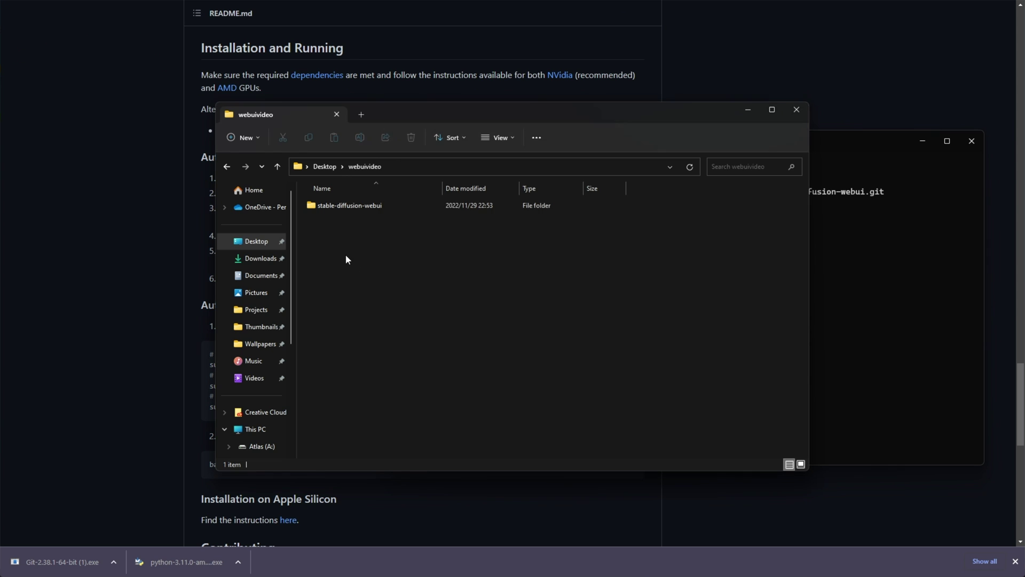
pyautogui.click(351, 209)
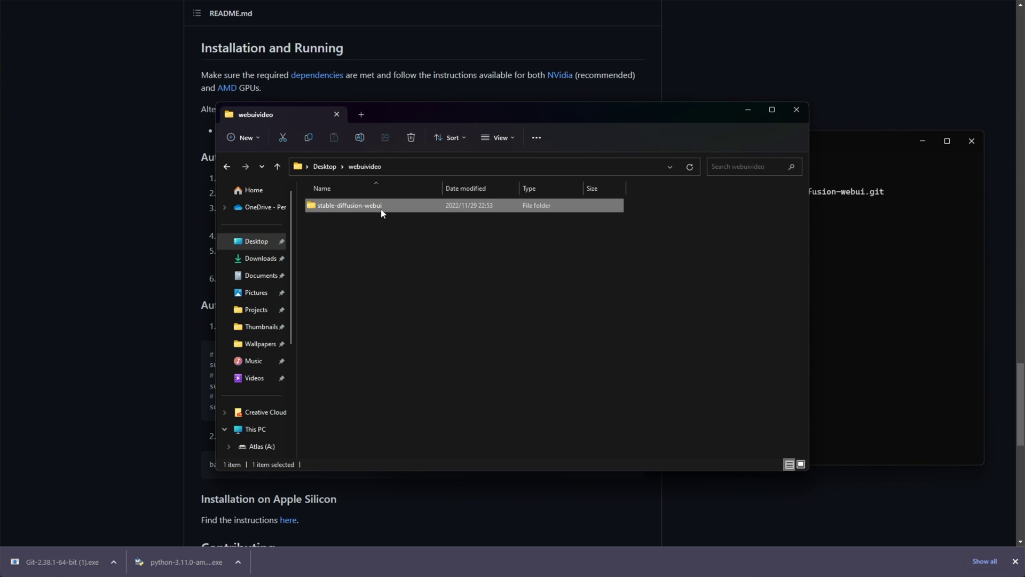
pyautogui.doubleClick(383, 212)
pyautogui.moveTo(885, 141); pyautogui.dragTo(733, 140)
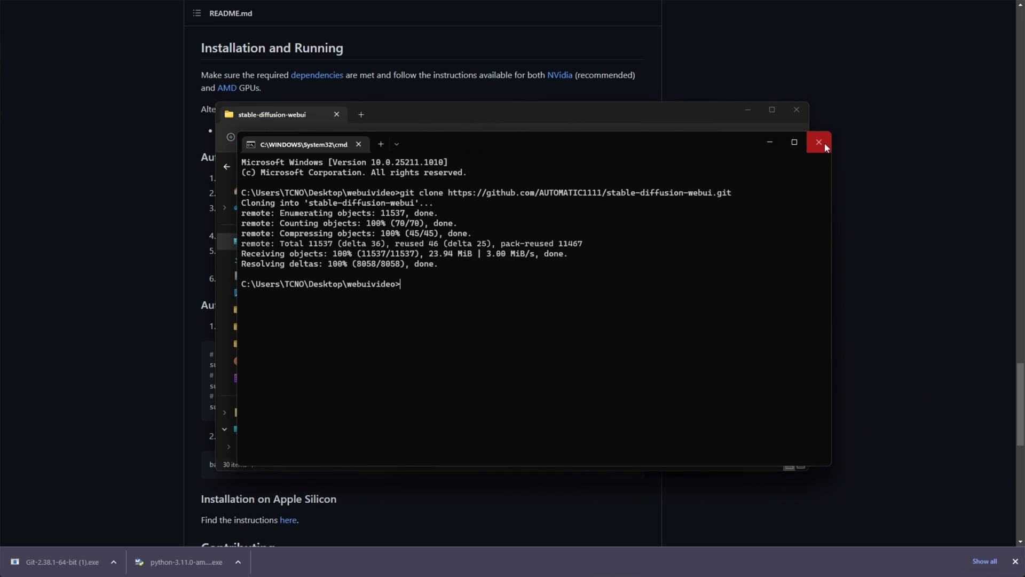
pyautogui.click(819, 142)
# Browse into models > Stable-diffusion, check the checkpoints placeholder file, then minimize Explorer
pyautogui.scroll(5, 412, 383)
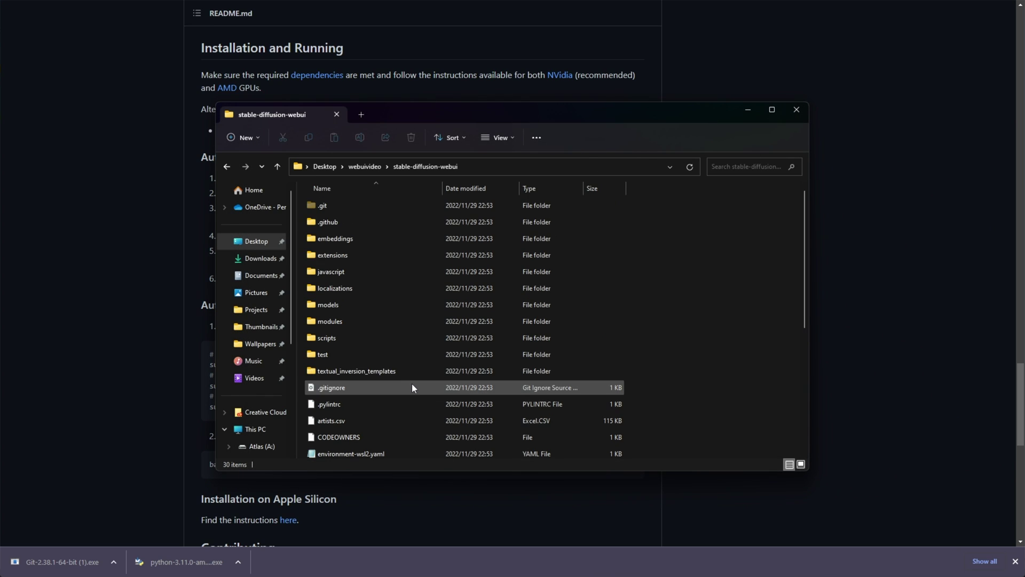
pyautogui.click(416, 300)
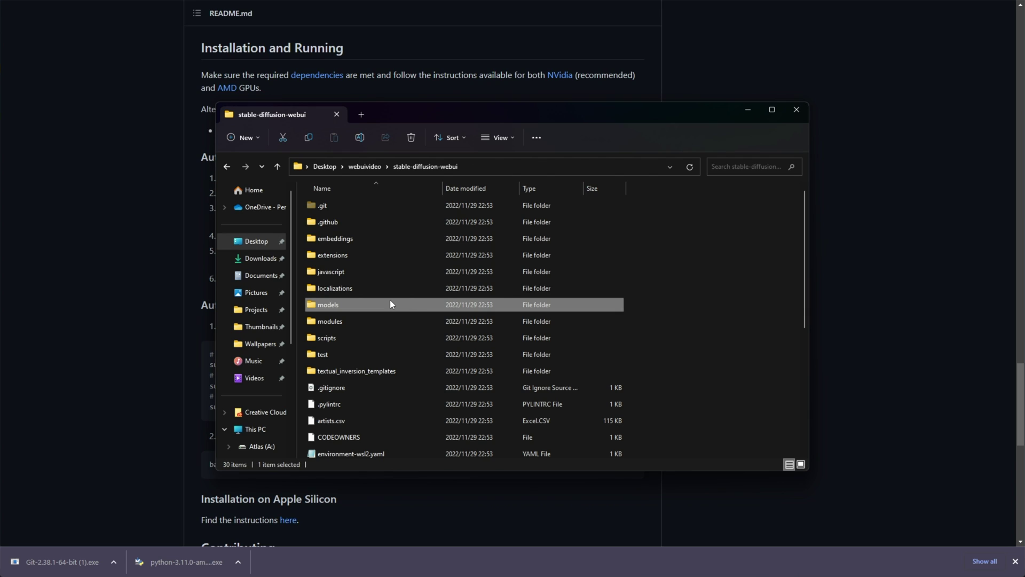
pyautogui.doubleClick(390, 305)
pyautogui.click(372, 224)
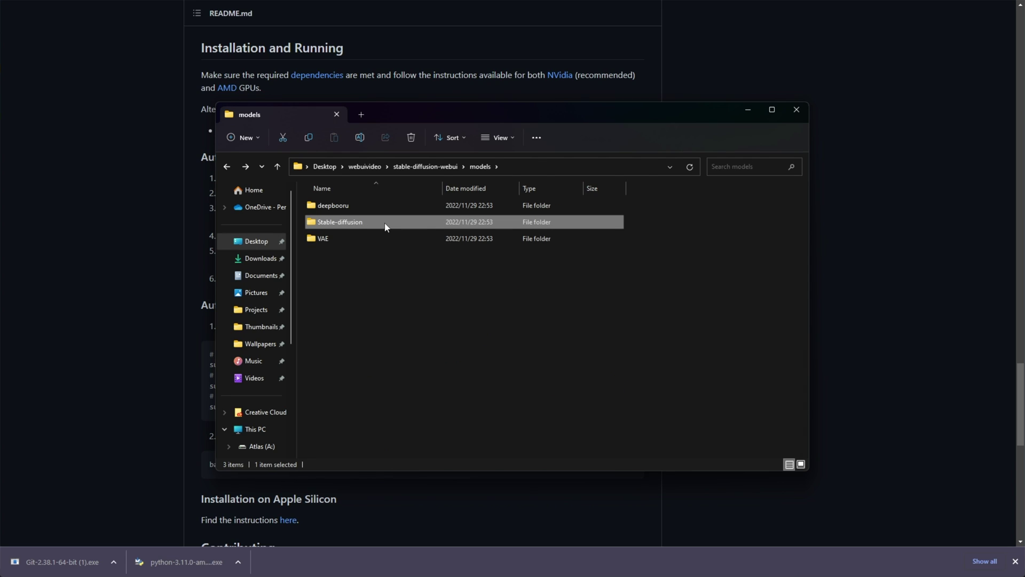
pyautogui.doubleClick(386, 223)
pyautogui.moveTo(412, 290); pyautogui.dragTo(395, 187)
pyautogui.click(116, 276)
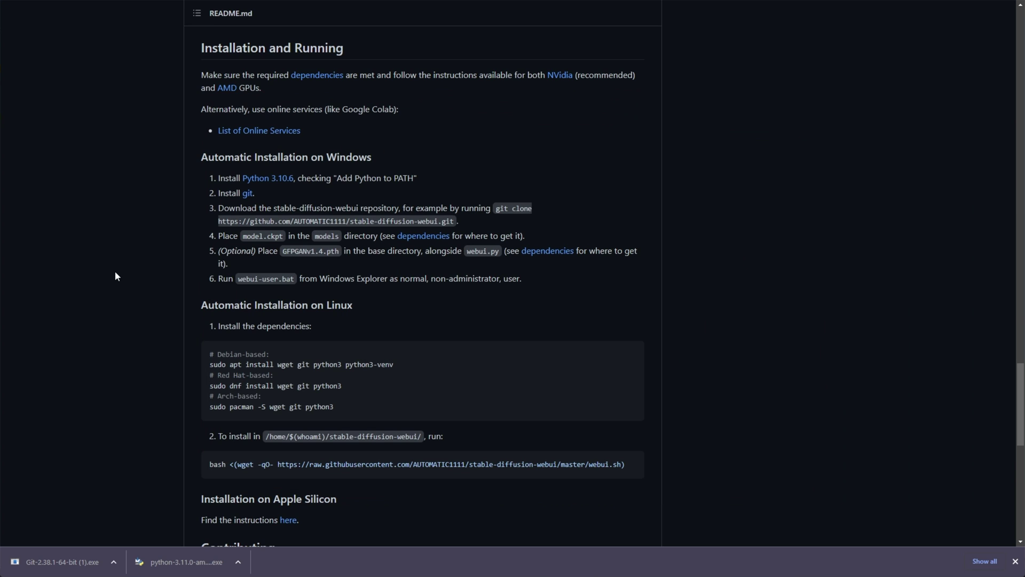
# Open the Dependencies wiki page from README step 4 and mark that the .ckpt goes into models/Stable-diffusion
pyautogui.moveTo(218, 236); pyautogui.dragTo(333, 236)
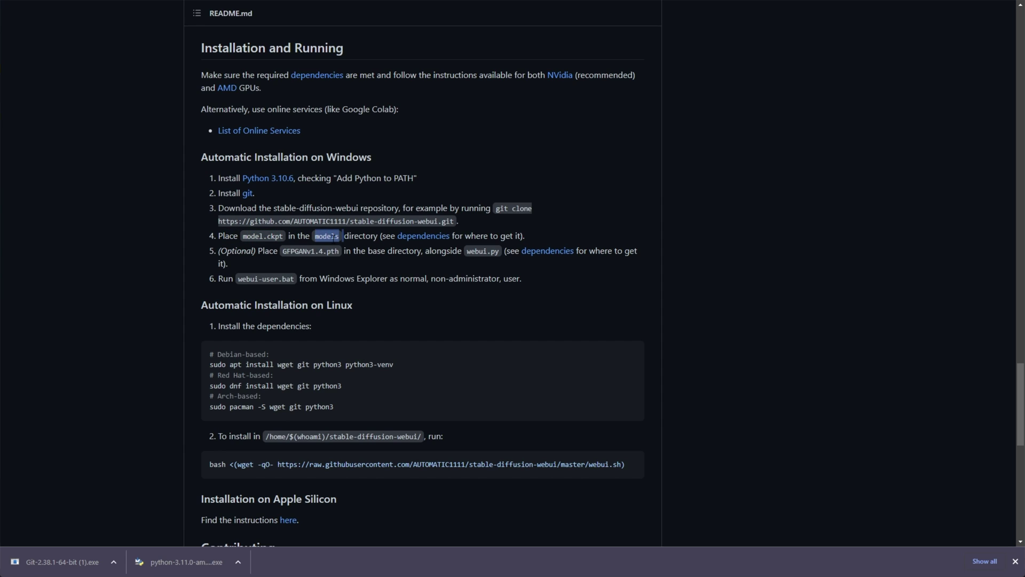
pyautogui.click(440, 242)
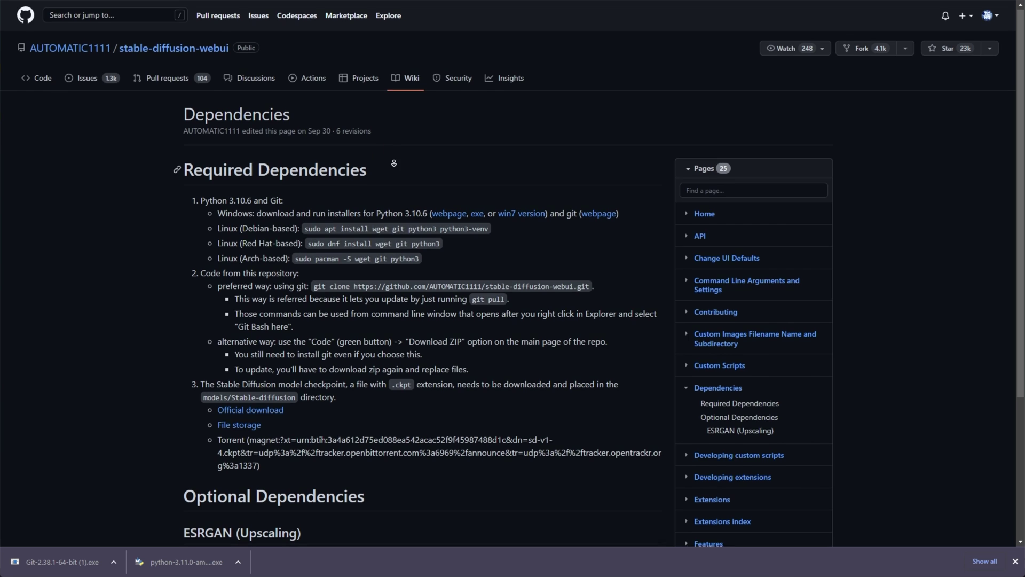
pyautogui.scroll(-1, 394, 163)
pyautogui.moveTo(200, 333); pyautogui.dragTo(345, 332)
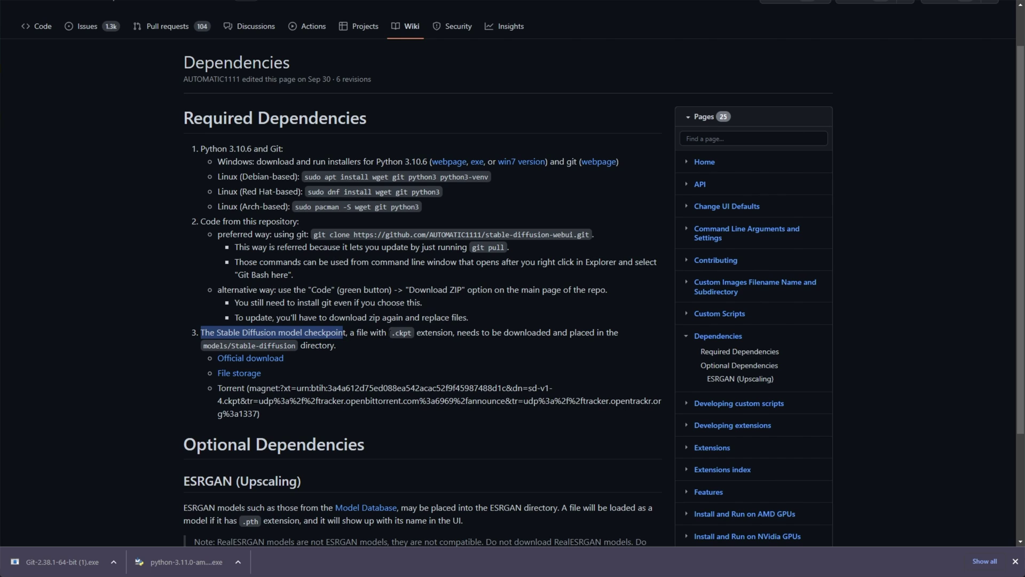
pyautogui.click(390, 337)
pyautogui.moveTo(460, 332); pyautogui.dragTo(617, 332)
pyautogui.moveTo(203, 346); pyautogui.dragTo(296, 346)
pyautogui.click(312, 363)
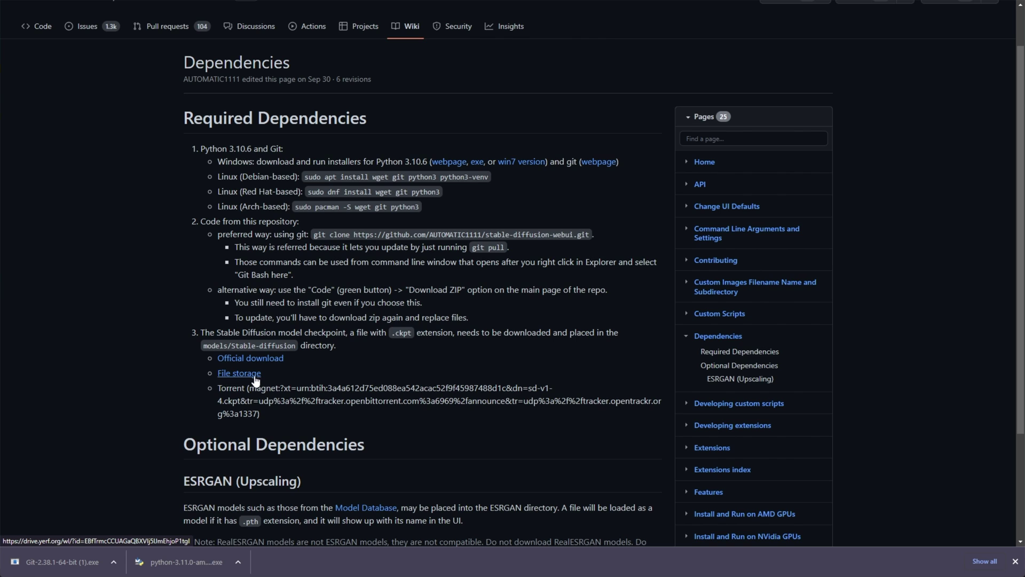
# Follow the official checkpoint download link to the CompVis organization page on Hugging Face
pyautogui.click(310, 1)
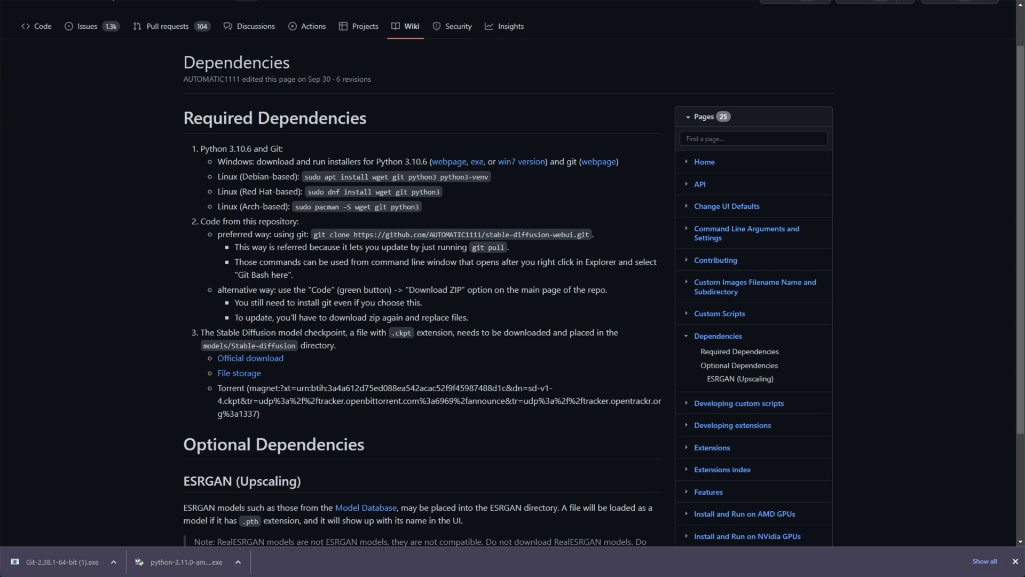
pyautogui.hotkey('ctrl', 'shift', 'Tab')
pyautogui.click(229, 361)
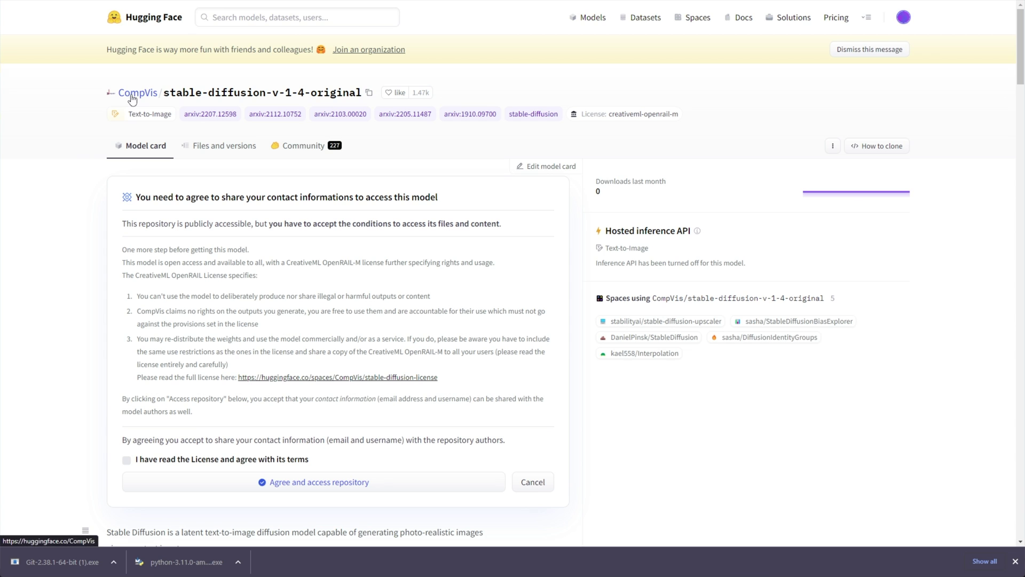
pyautogui.click(136, 94)
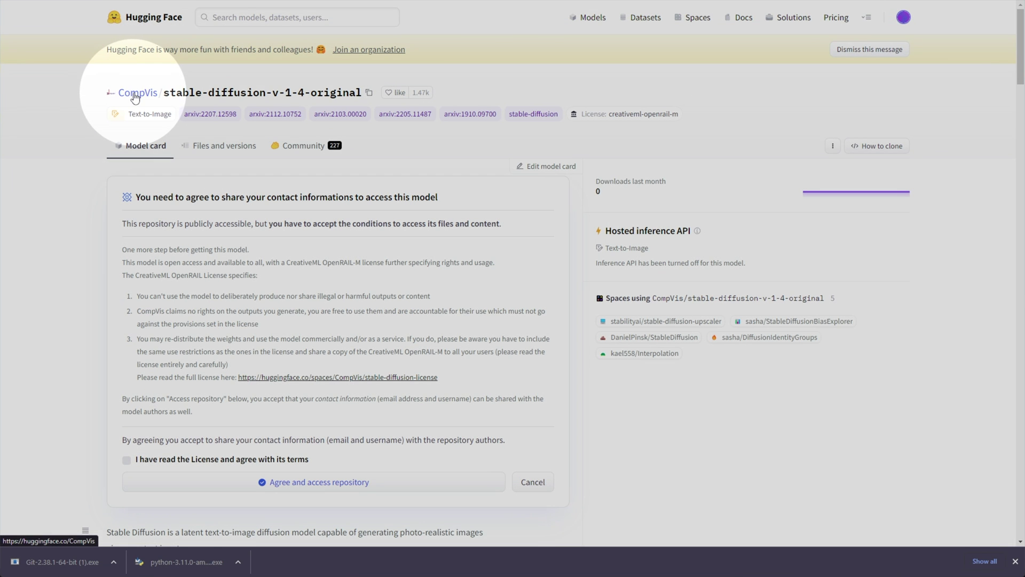
pyautogui.scroll(-3, 302, 192)
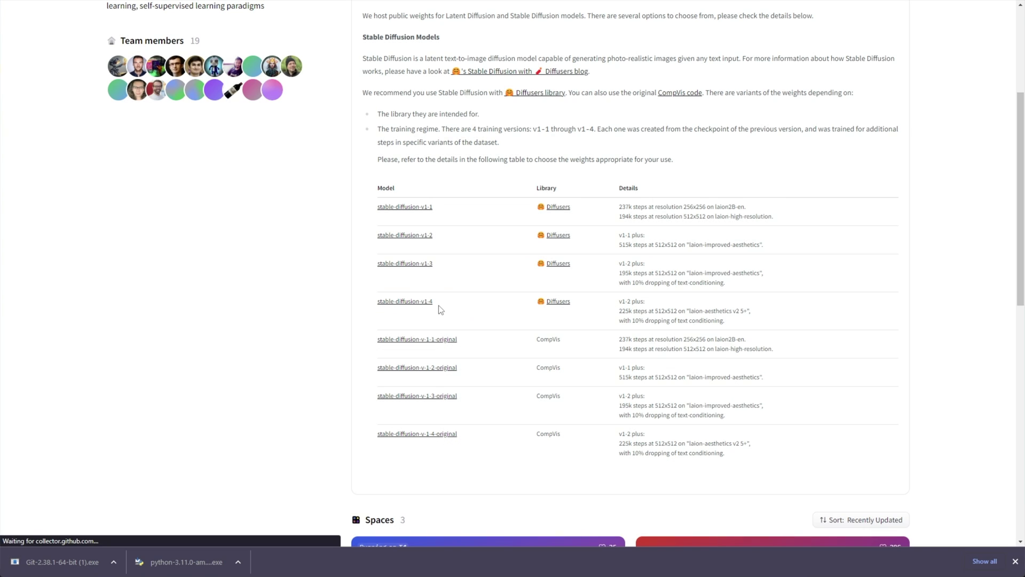
pyautogui.moveTo(433, 302); pyautogui.dragTo(377, 302)
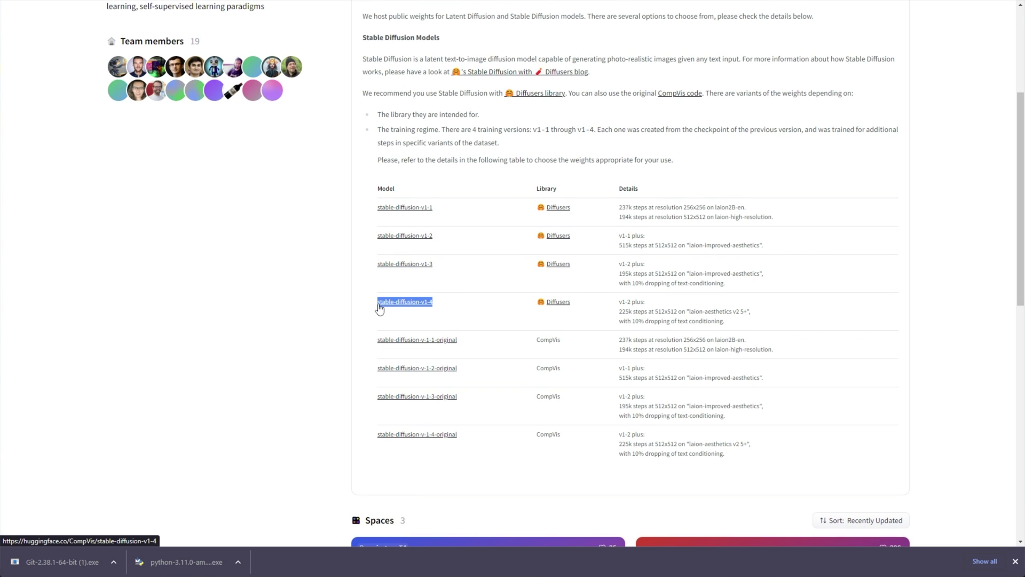
pyautogui.scroll(1, 392, 304)
pyautogui.scroll(4, 392, 304)
# Search Hugging Face for 'stable-diffusion-v1-5' and open runwayml/stable-diffusion-v1-5
pyautogui.click(300, 20)
pyautogui.hotkey('ctrl', 'v')
pyautogui.press('BackSpace')
pyautogui.write('5')
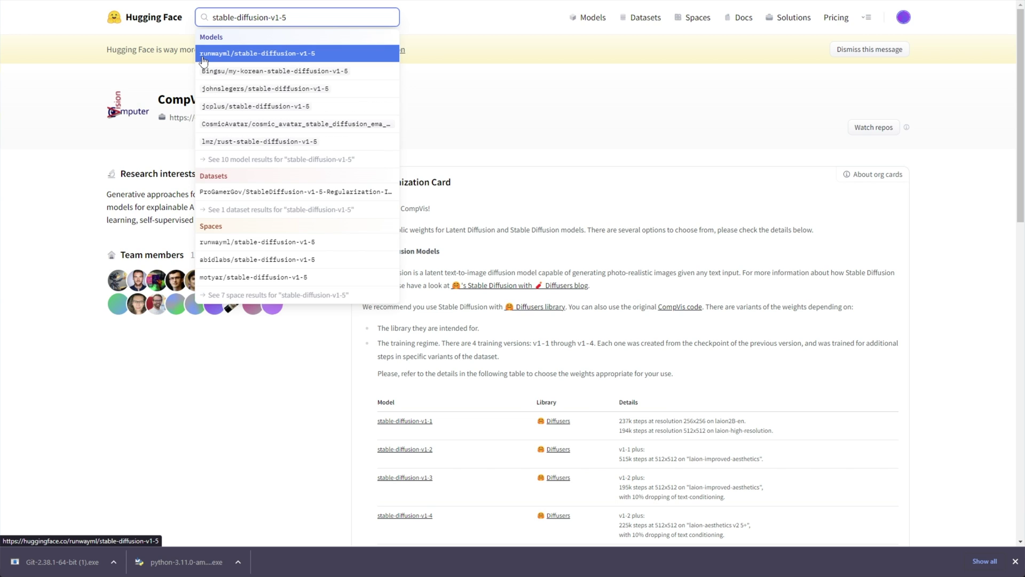
pyautogui.click(260, 57)
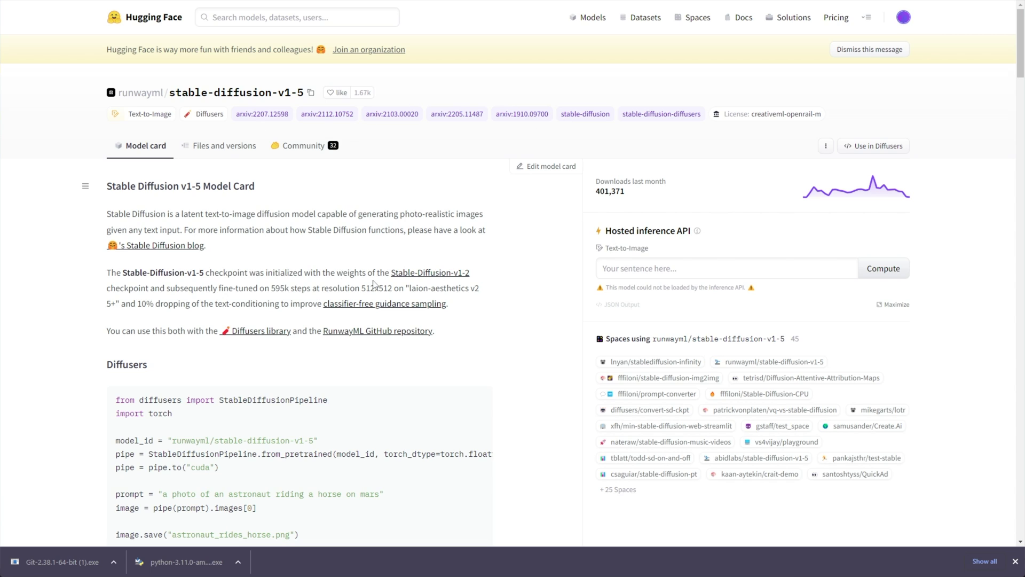
# Compare v1-5-pruned.ckpt (7.7 GB) with v1-5-pruned-emaonly.ckpt (4.27 GB) and download the emaonly checkpoint
pyautogui.click(219, 155)
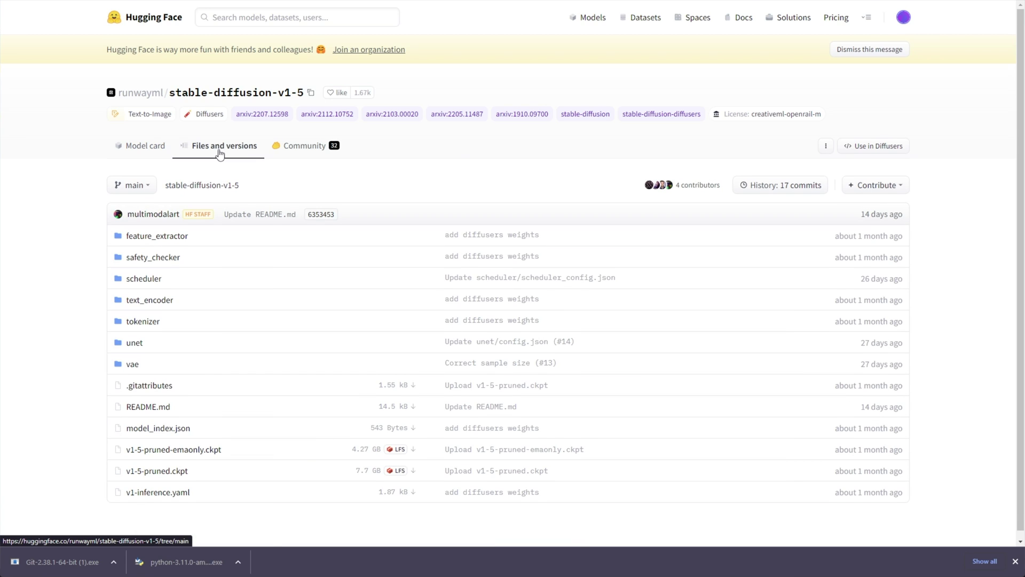
pyautogui.scroll(-1, 160, 320)
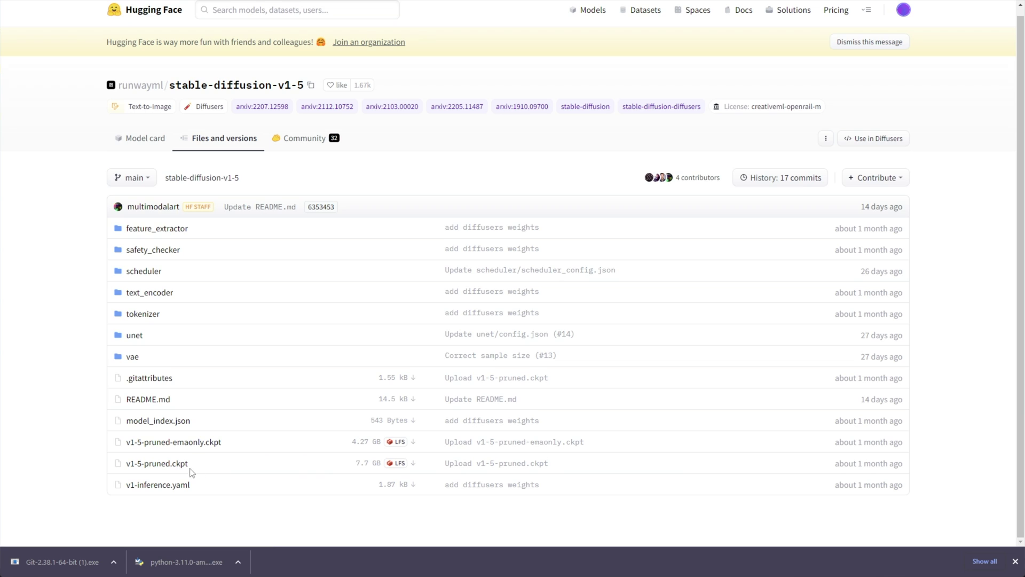
pyautogui.moveTo(188, 465); pyautogui.dragTo(129, 468)
pyautogui.moveTo(355, 463); pyautogui.dragTo(377, 464)
pyautogui.moveTo(268, 446); pyautogui.dragTo(144, 443)
pyautogui.moveTo(351, 444); pyautogui.dragTo(378, 444)
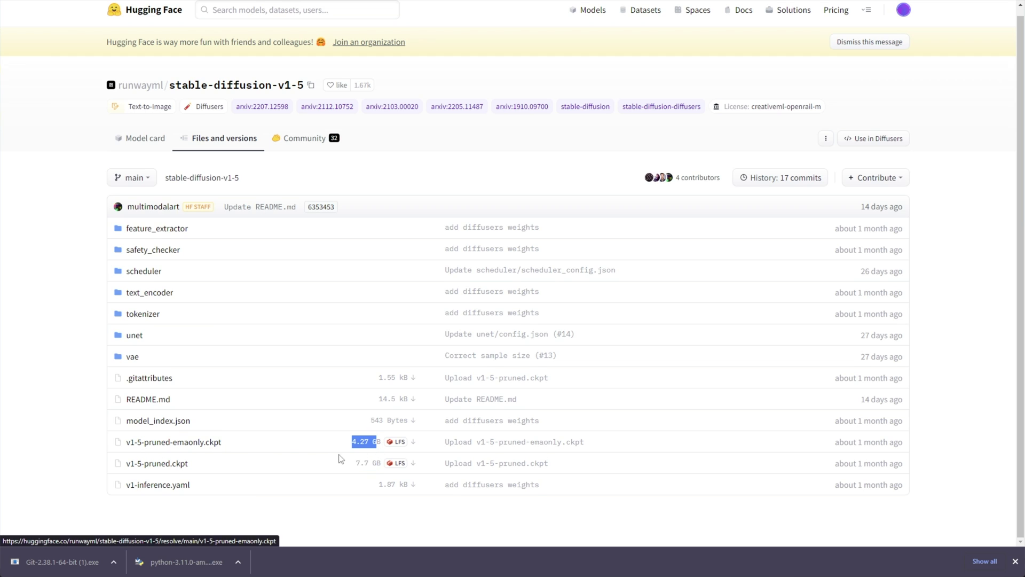
pyautogui.click(324, 449)
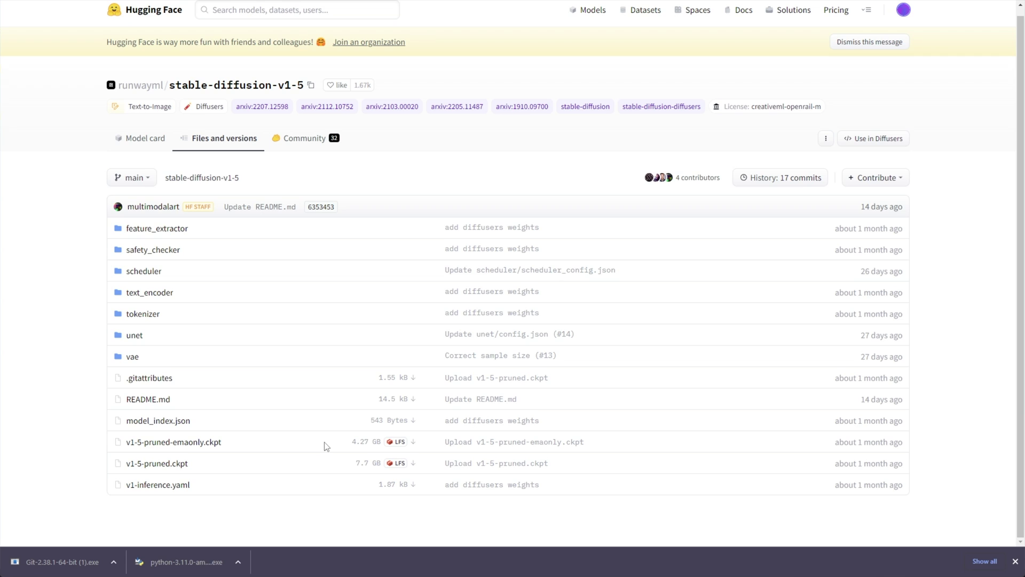
pyautogui.moveTo(311, 442); pyautogui.dragTo(126, 443)
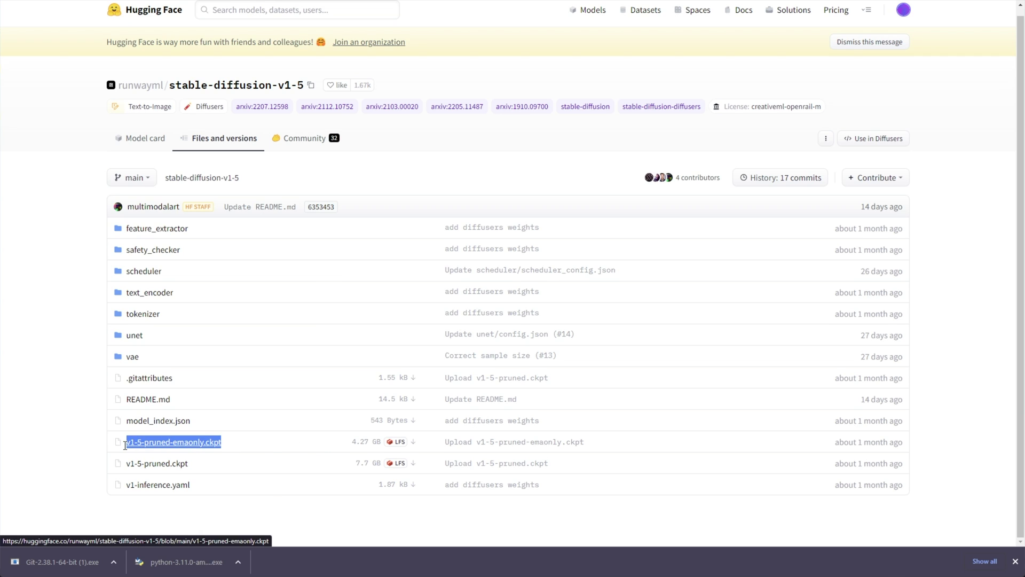
pyautogui.click(300, 447)
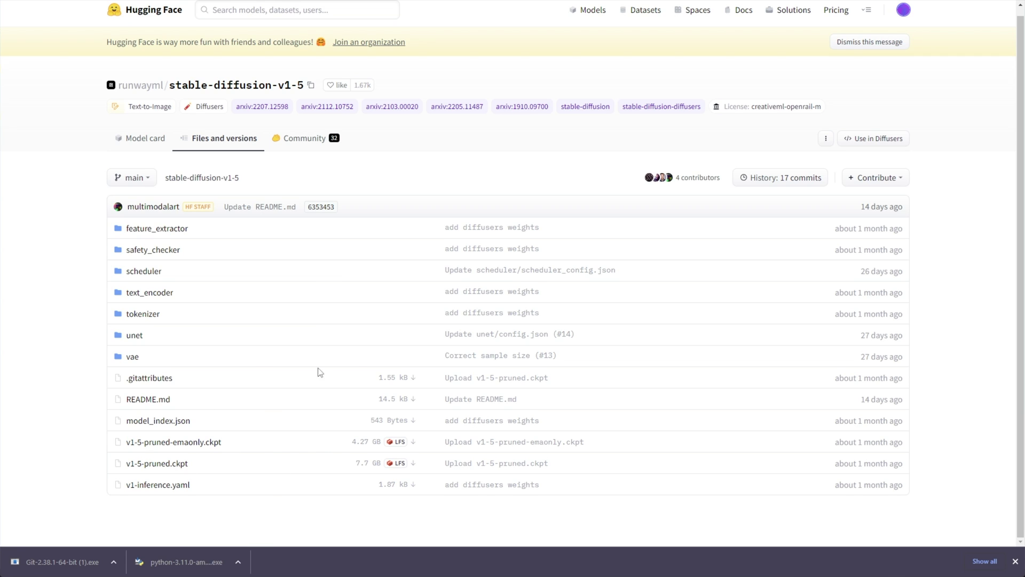
pyautogui.click(412, 443)
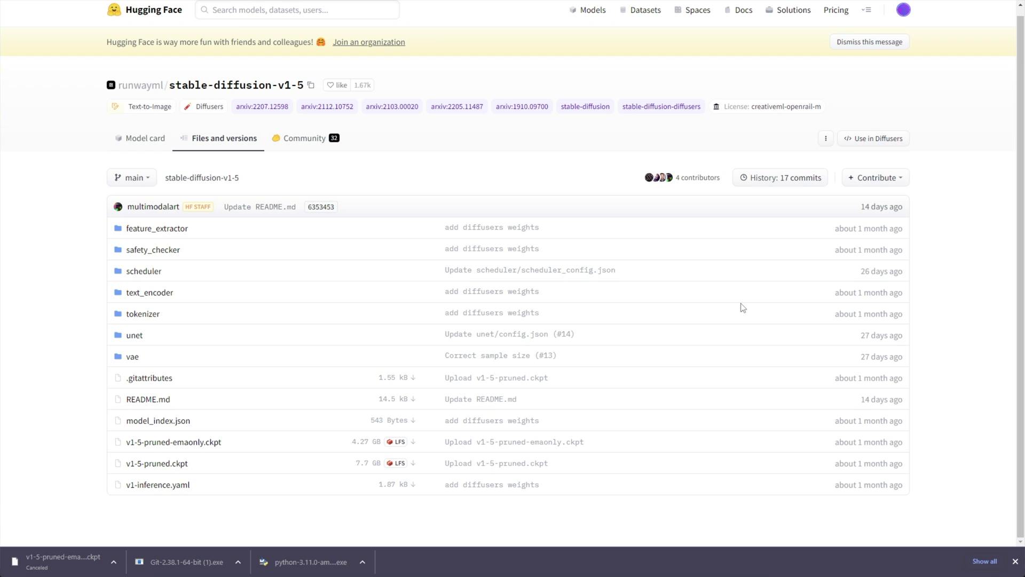
# Check that v1-5-pruned.ckpt is already in Explorer's models\Stable-diffusion folder
pyautogui.hotkey('alt', 'Tab')
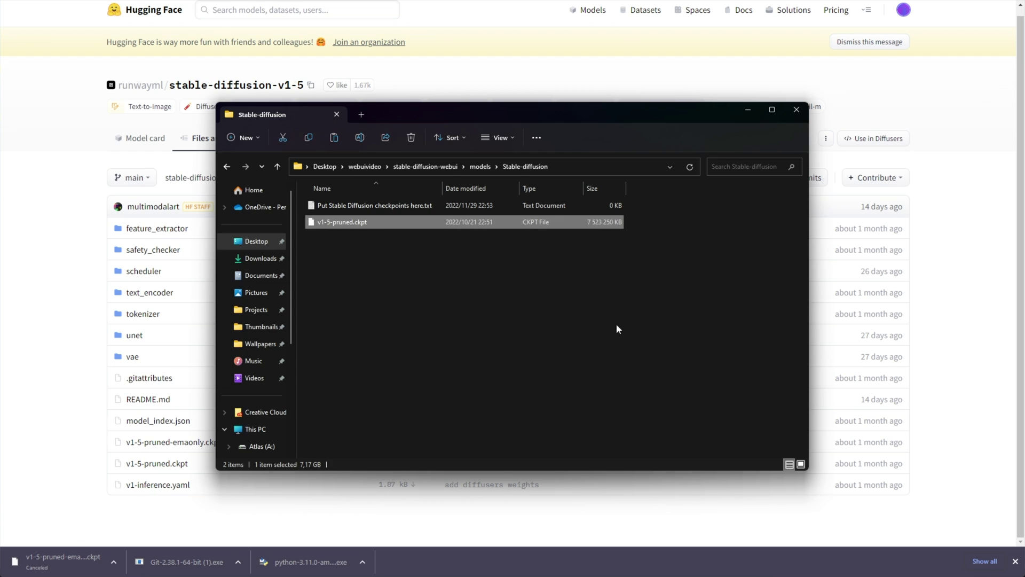
pyautogui.click(349, 227)
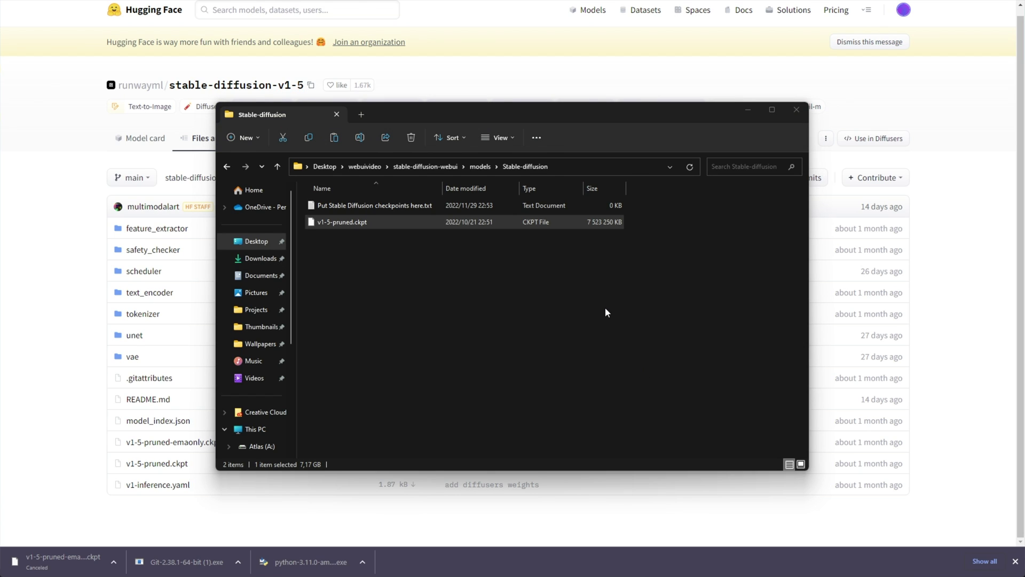
pyautogui.hotkey('ctrl', 'a')
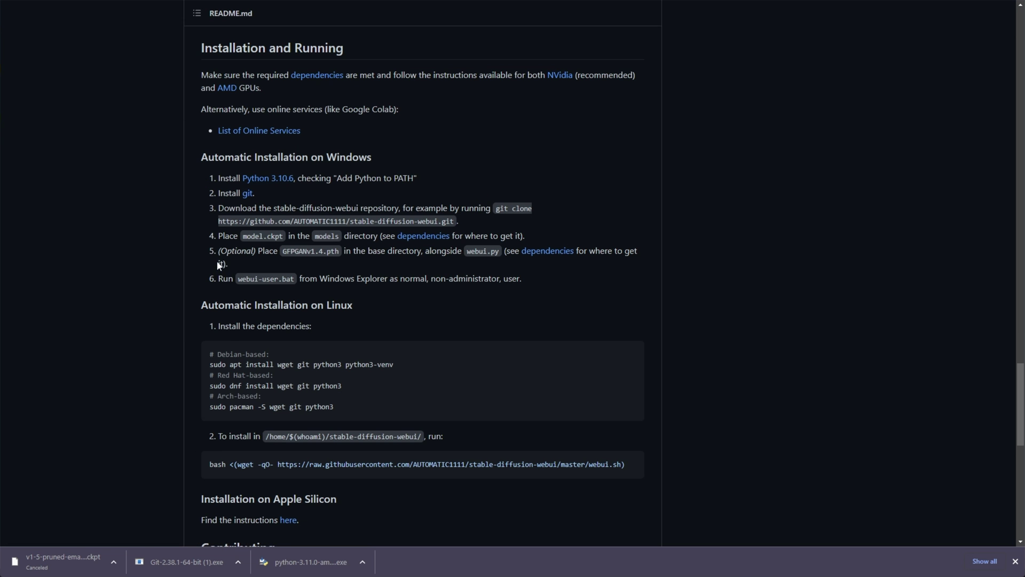
pyautogui.moveTo(218, 251); pyautogui.dragTo(320, 251)
pyautogui.click(548, 251)
pyautogui.scroll(-4, 422, 267)
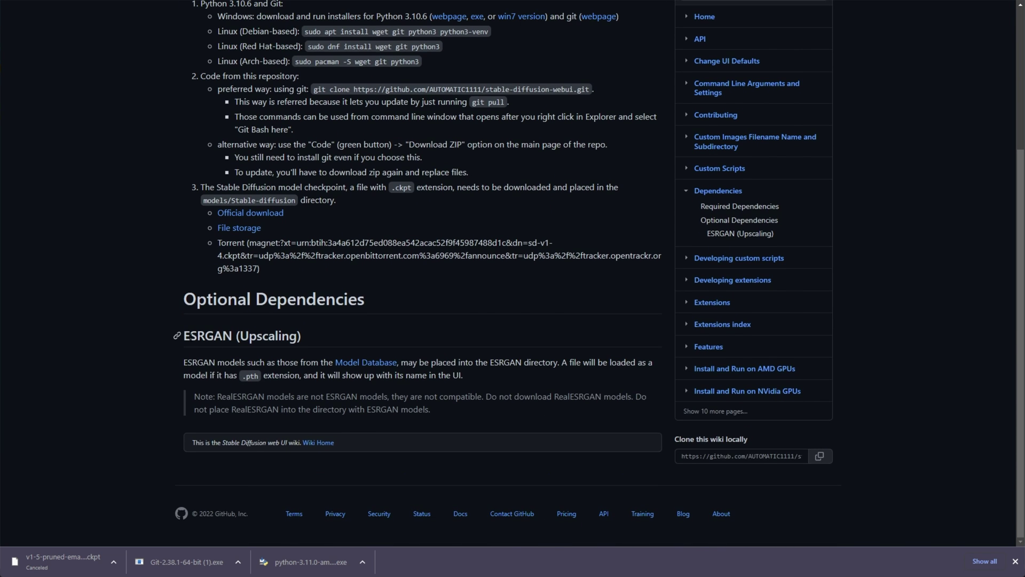
pyautogui.moveTo(190, 336); pyautogui.dragTo(257, 335)
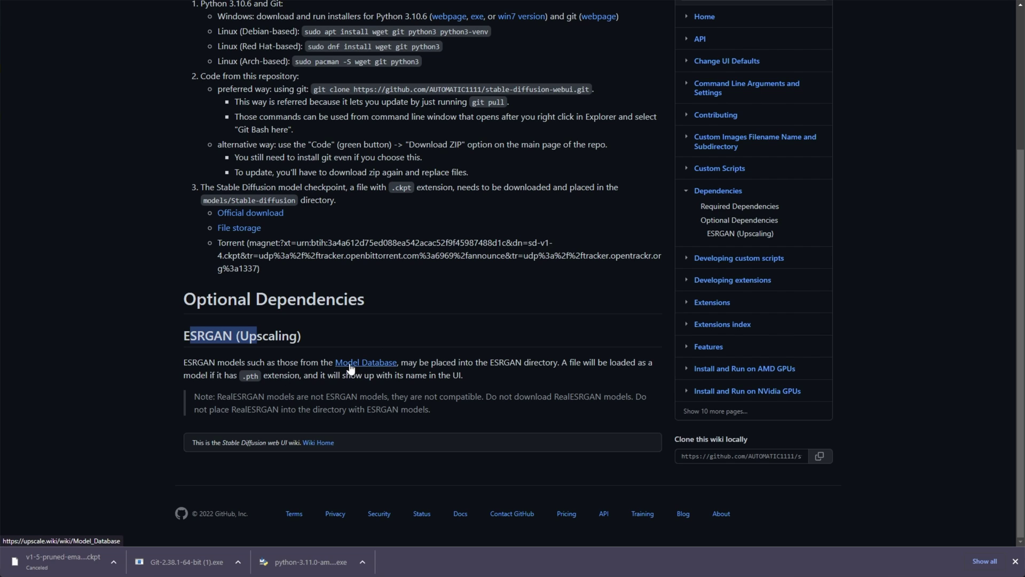
pyautogui.moveTo(242, 376); pyautogui.dragTo(258, 376)
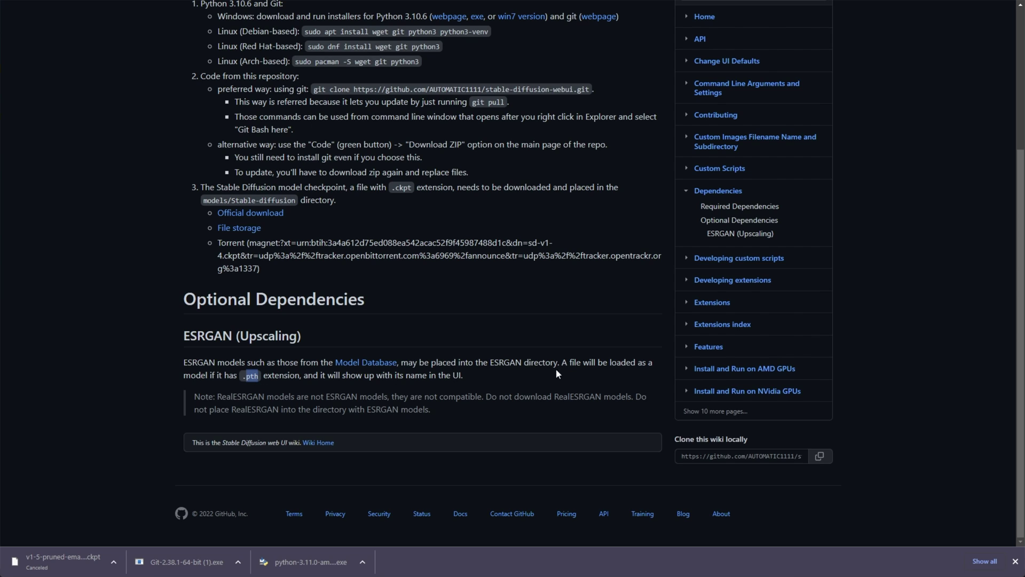
pyautogui.hotkey('alt', 'Left')
pyautogui.moveTo(468, 251); pyautogui.dragTo(500, 251)
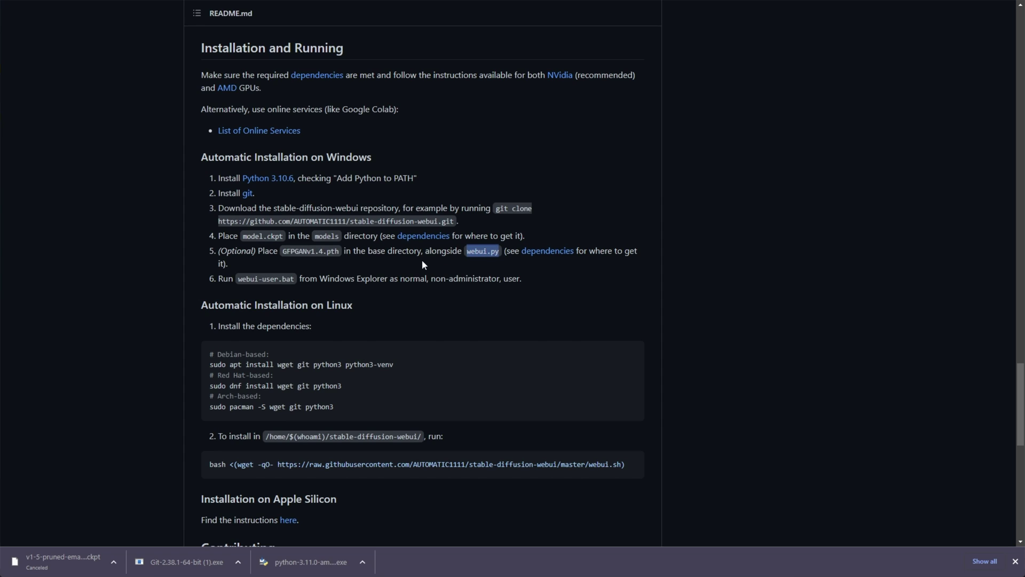
pyautogui.moveTo(218, 278); pyautogui.dragTo(317, 278)
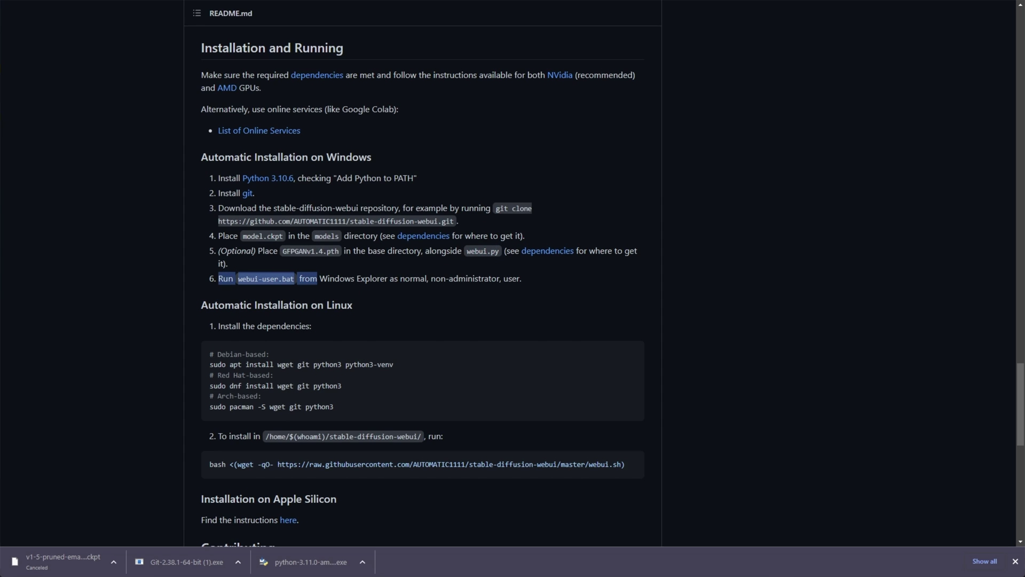
# Go up to the stable-diffusion-webui folder and open webui-user.bat with Edit
pyautogui.hotkey('alt', 'Tab')
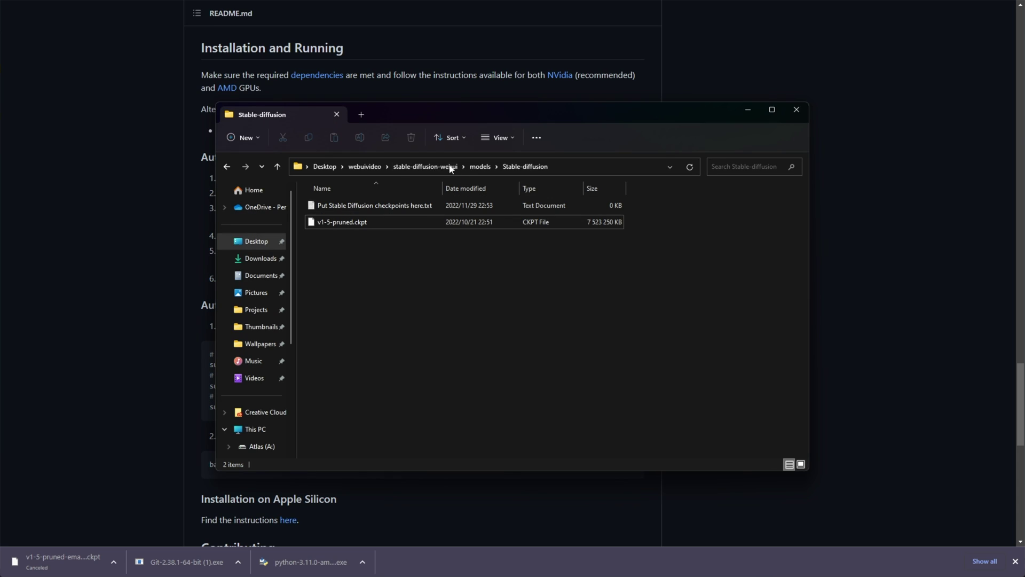
pyautogui.click(426, 166)
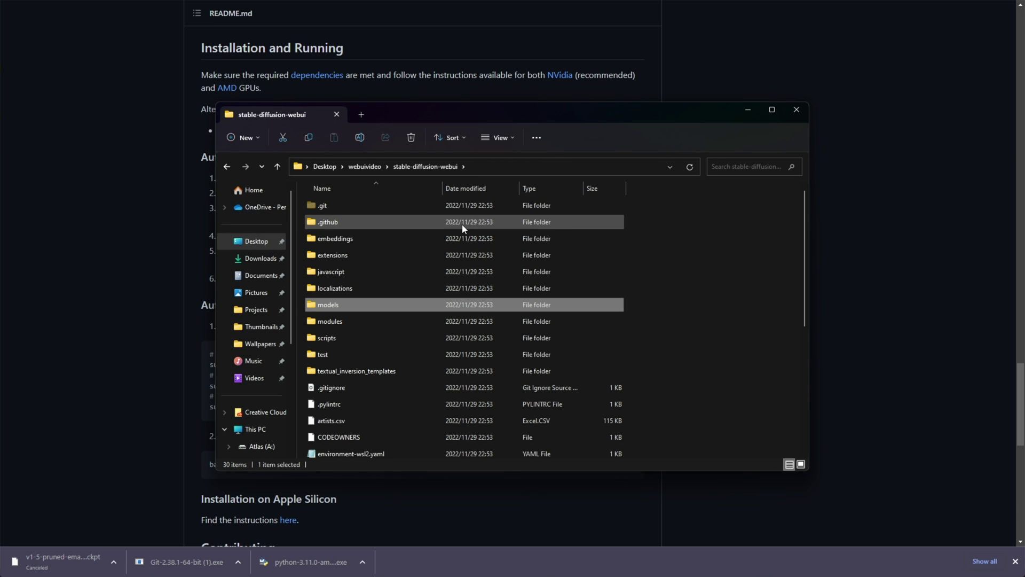
pyautogui.scroll(-5, 463, 229)
pyautogui.click(365, 434)
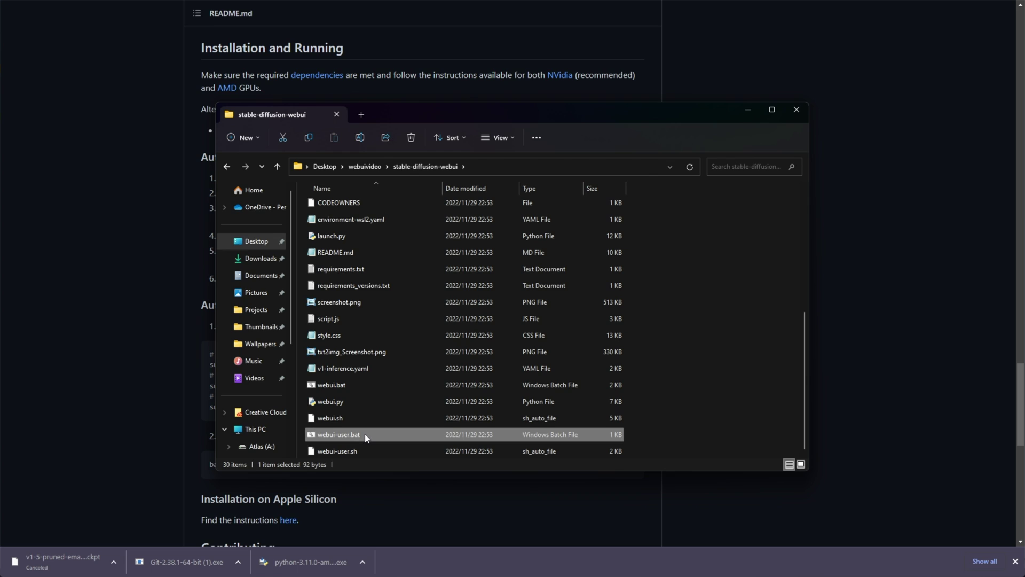
pyautogui.rightClick(366, 437)
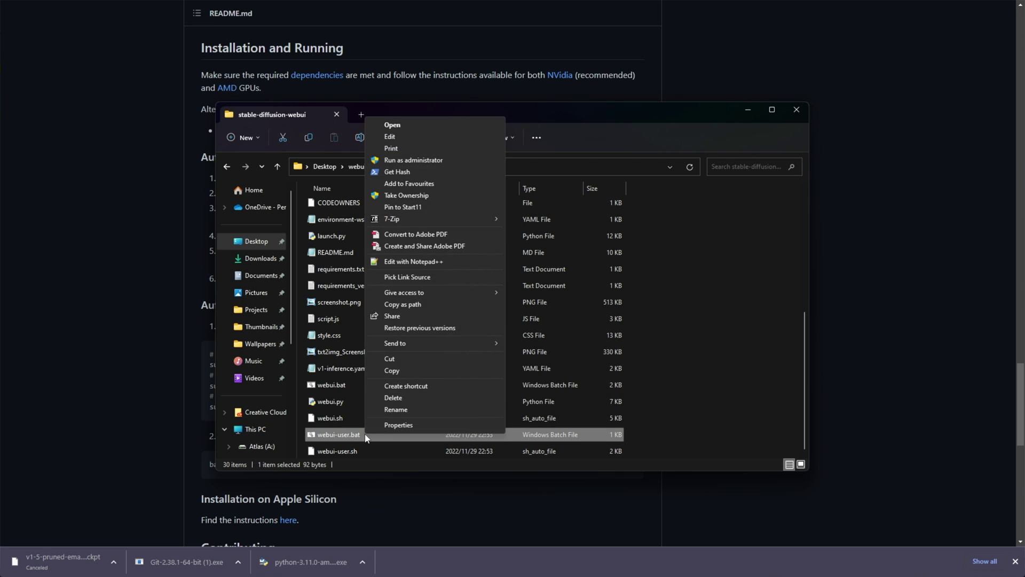
pyautogui.click(431, 140)
# Place the cursor at the end of the set PYTHON= line in Notepad
pyautogui.moveTo(218, 216); pyautogui.dragTo(382, 192)
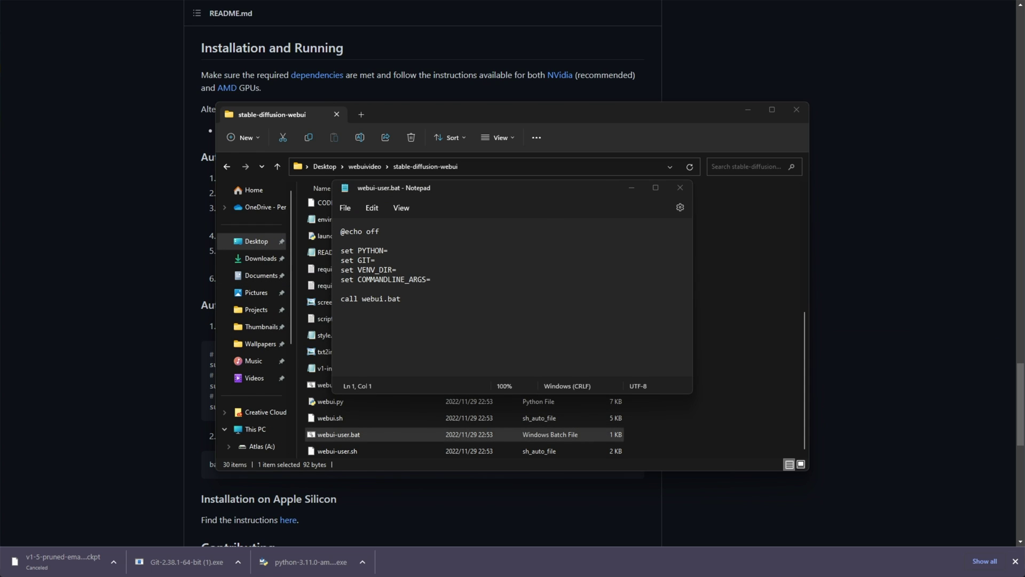
pyautogui.click(462, 310)
pyautogui.tripleClick(407, 250)
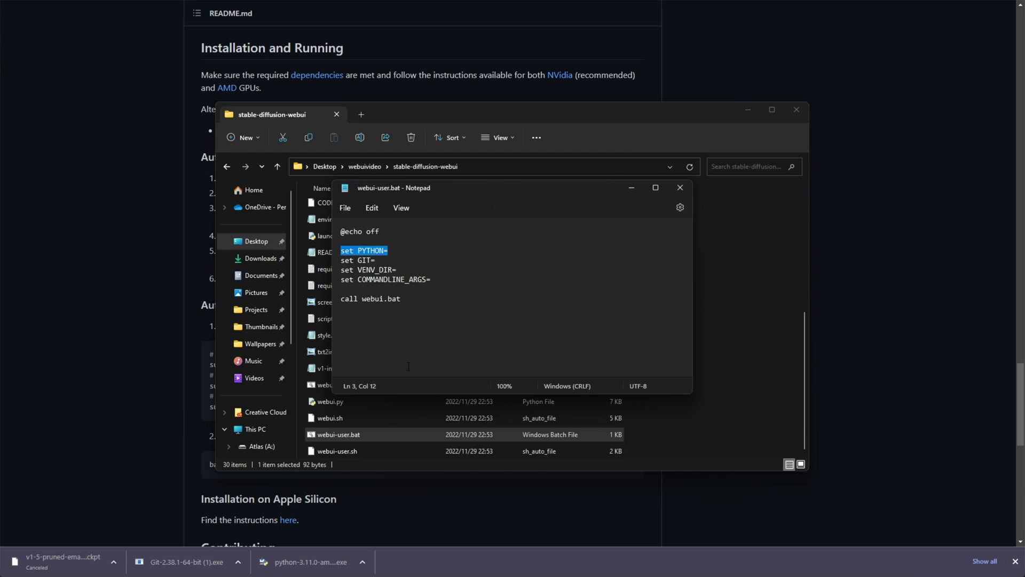
pyautogui.press('End')
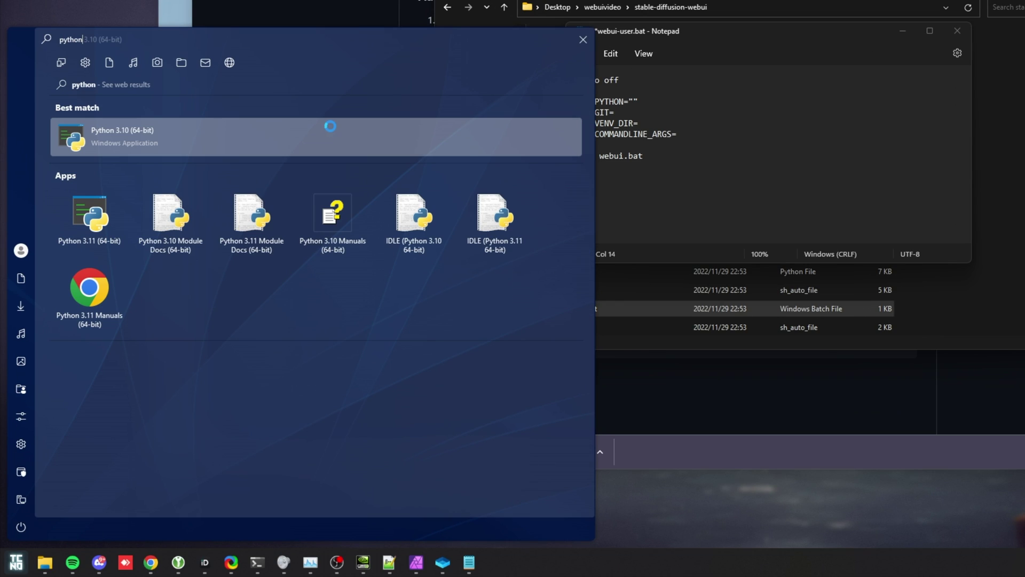
# Trace the Python 3.10 Start shortcut to the Python310 folder and copy python.exe's full path
pyautogui.rightClick(331, 126)
pyautogui.click(417, 155)
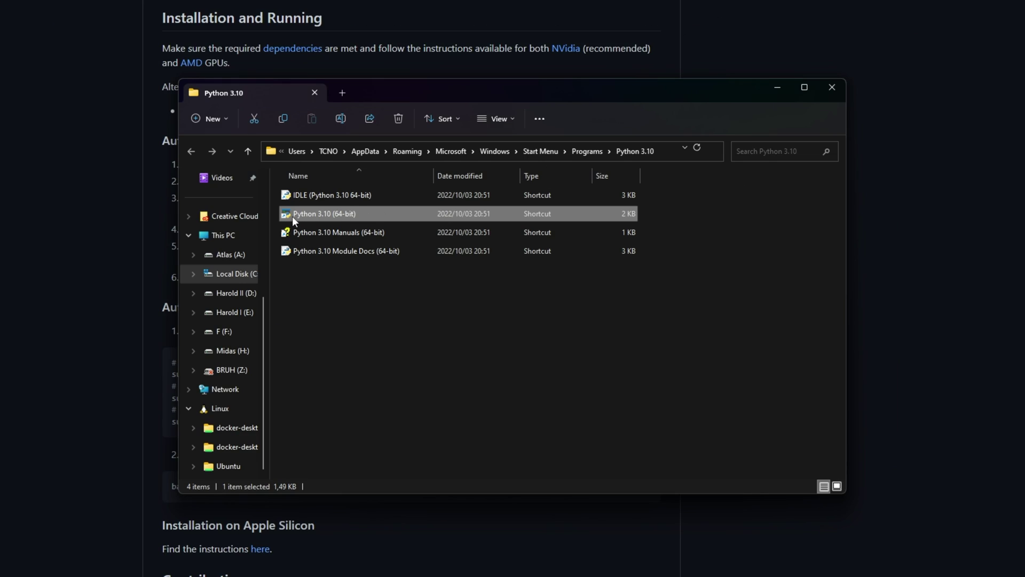
pyautogui.doubleClick(330, 215)
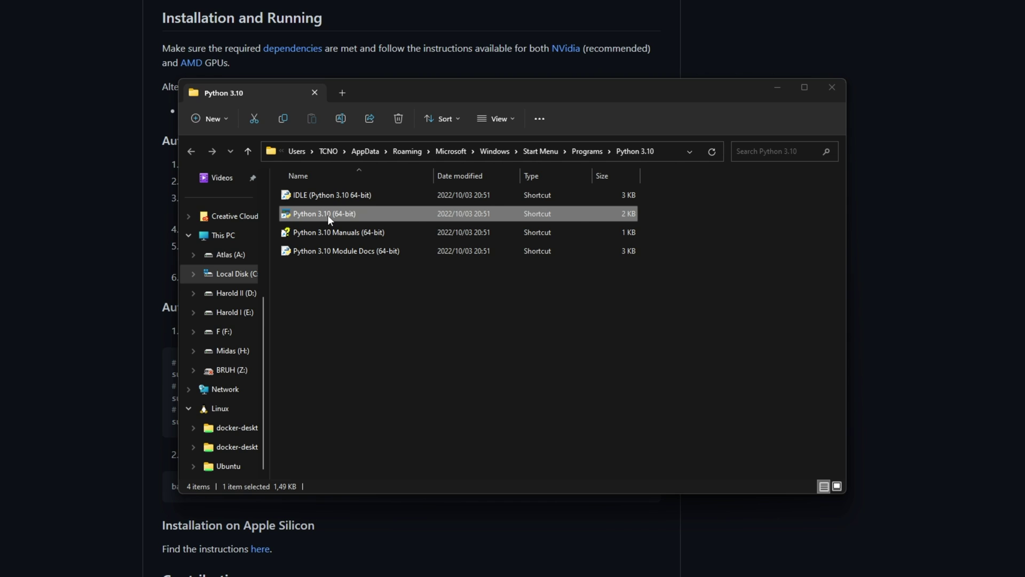
pyautogui.rightClick(328, 215)
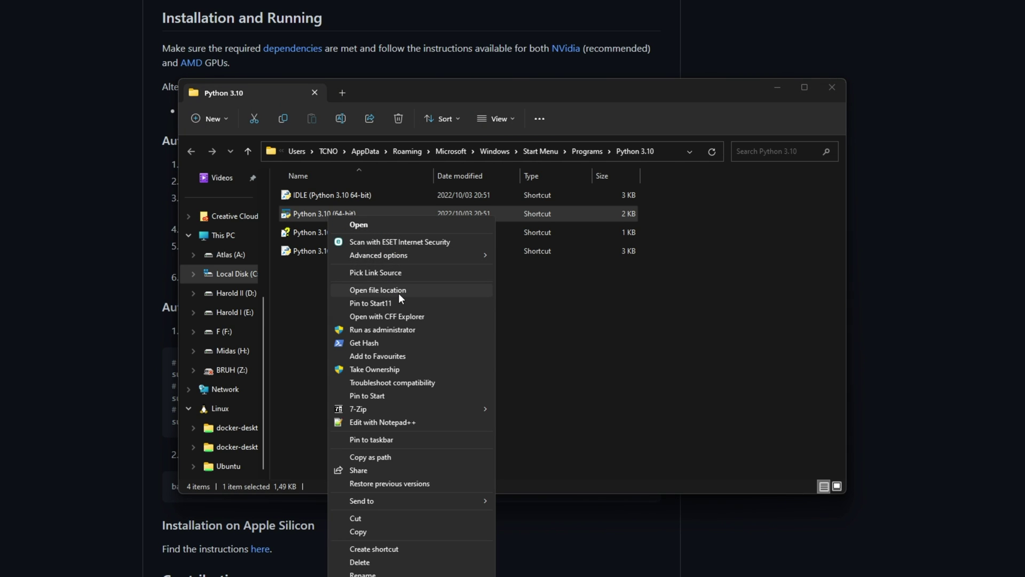
pyautogui.click(398, 293)
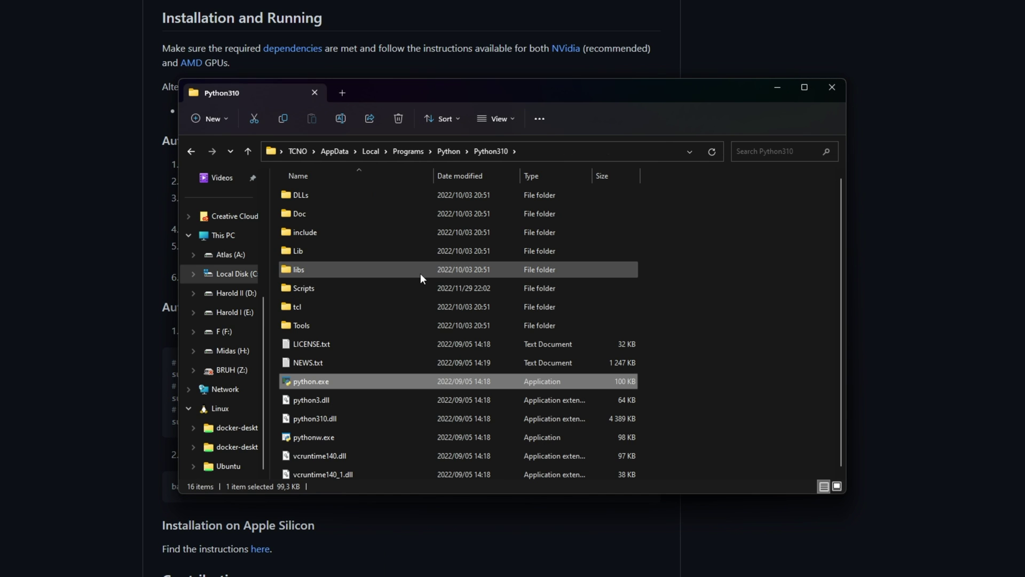
pyautogui.rightClick(342, 381)
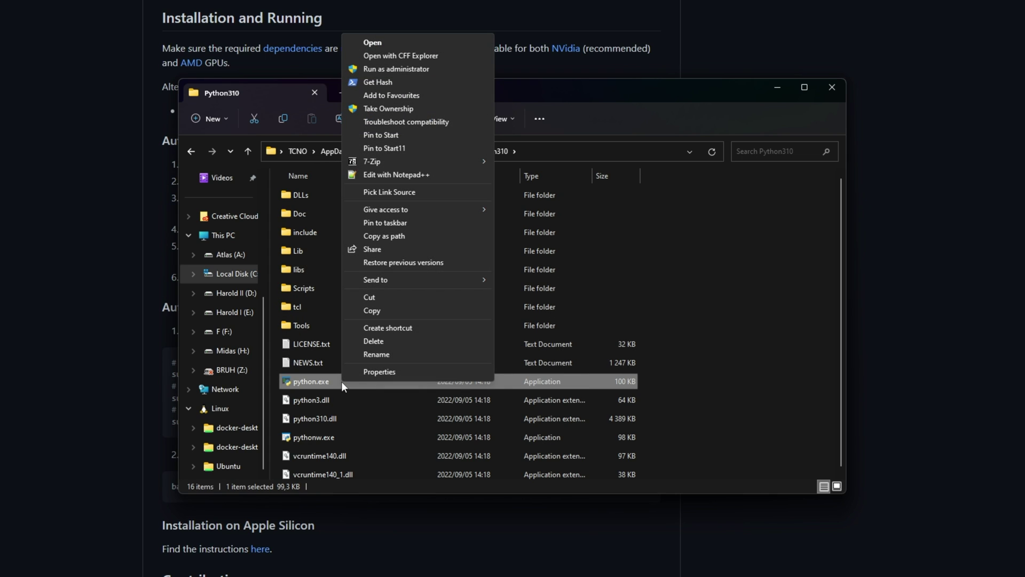
pyautogui.click(426, 235)
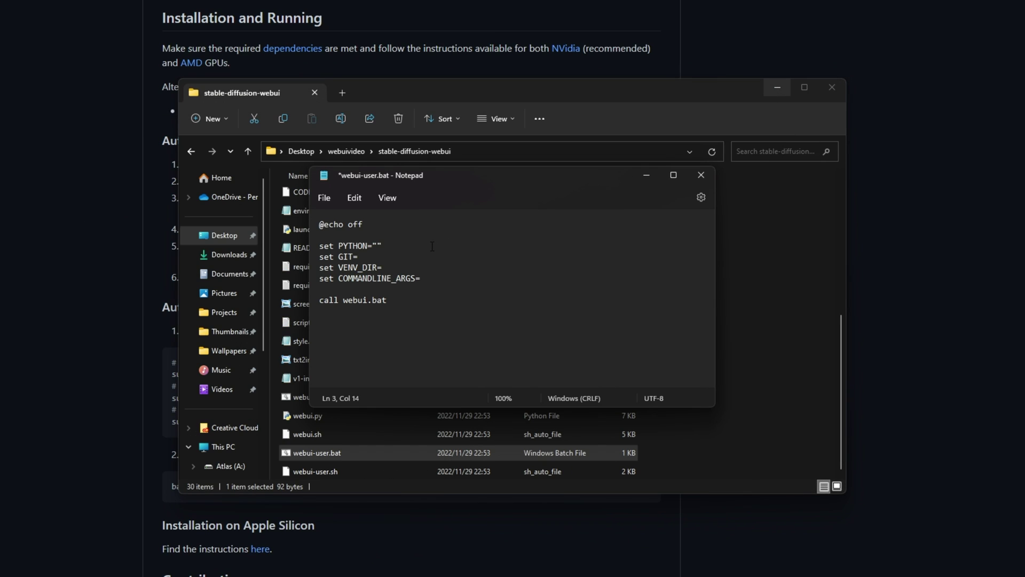
# Paste the python.exe path into set PYTHON= and save webui-user.bat
pyautogui.hotkey('shift', 'Left')
pyautogui.hotkey('shift', 'Left')
pyautogui.hotkey('ctrl', 'v')
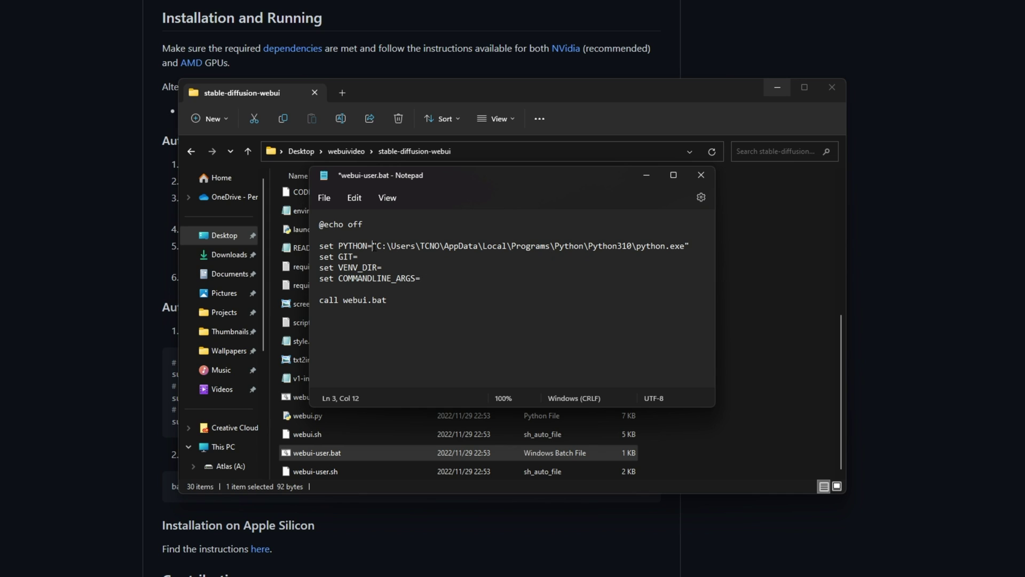
pyautogui.doubleClick(686, 247)
pyautogui.hotkey('ctrl', 's')
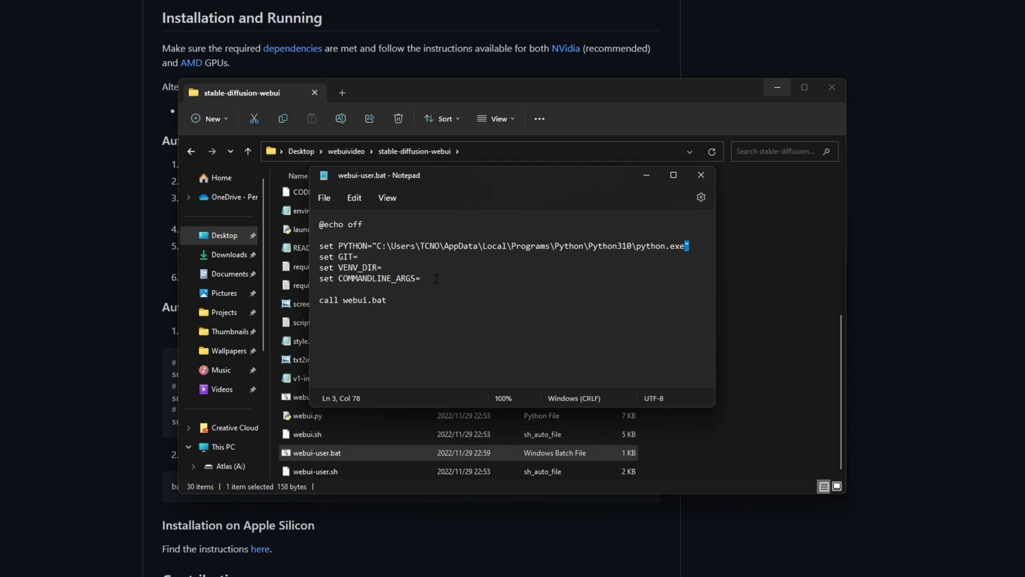
# Add a 'git pull' line after set COMMANDLINE_ARGS=, before call webui.bat
pyautogui.click(437, 277)
pyautogui.press('Return')
pyautogui.write('git pull')
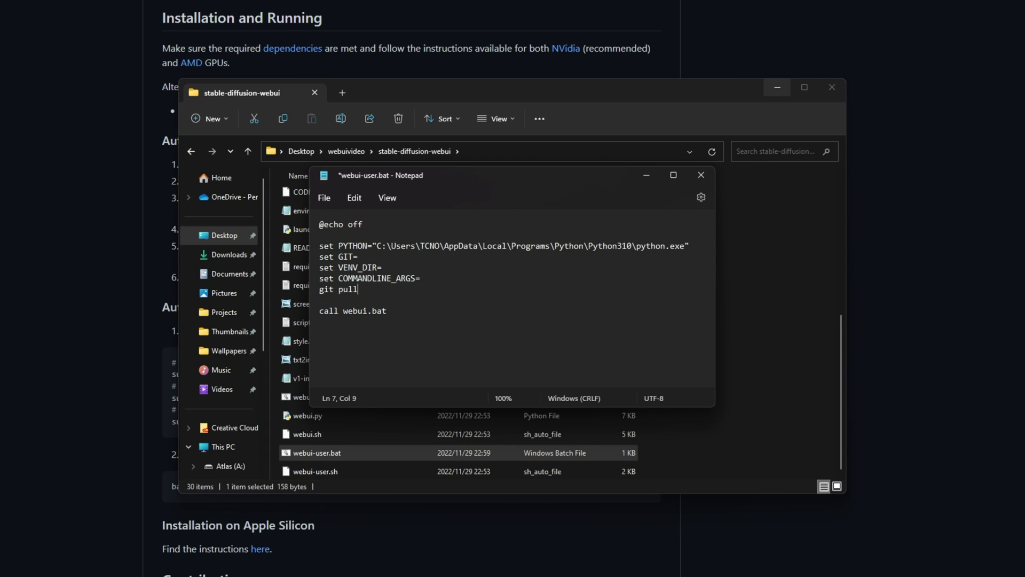
pyautogui.tripleClick(373, 309)
pyautogui.moveTo(359, 288); pyautogui.dragTo(311, 291)
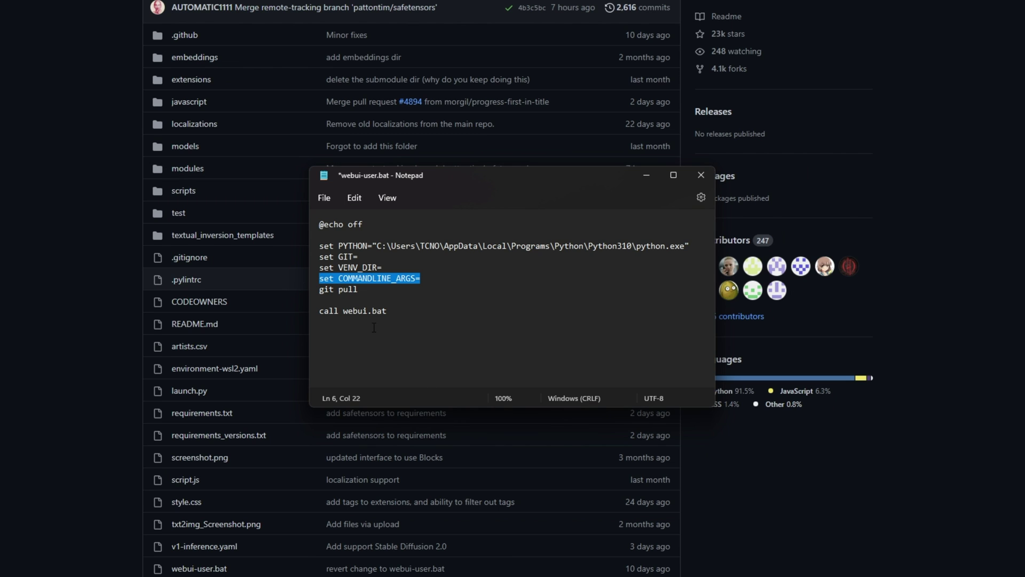
pyautogui.click(431, 278)
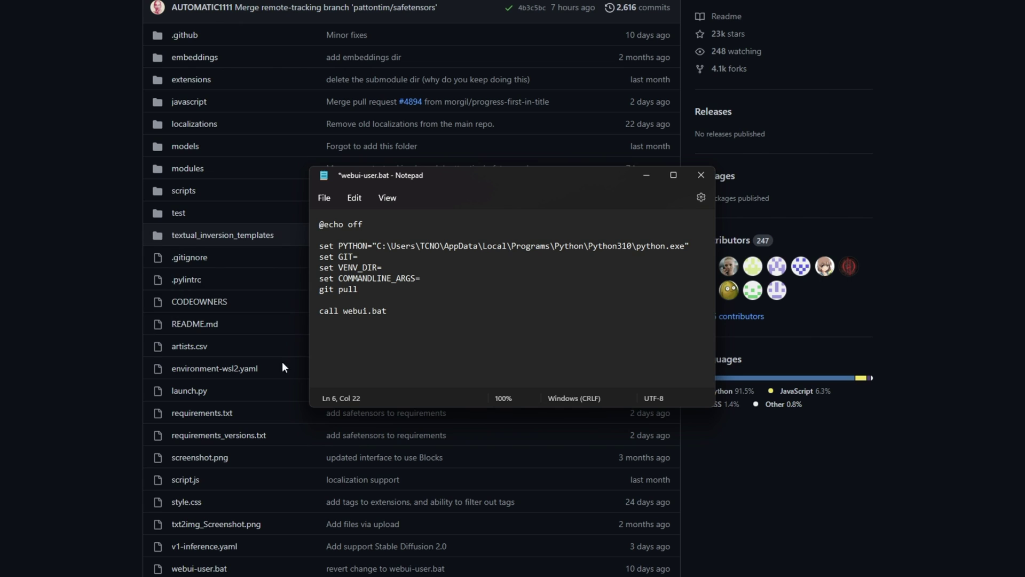
# Open the wiki's Troubleshooting page and select --medvram under Low VRAM Video-cards
pyautogui.click(107, 368)
pyautogui.scroll(2, 107, 367)
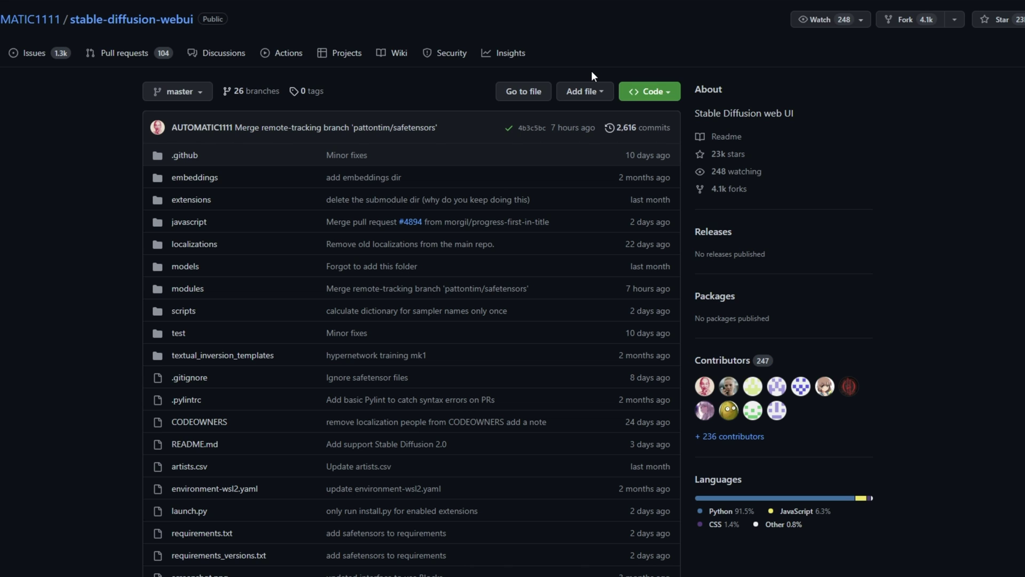
pyautogui.click(397, 56)
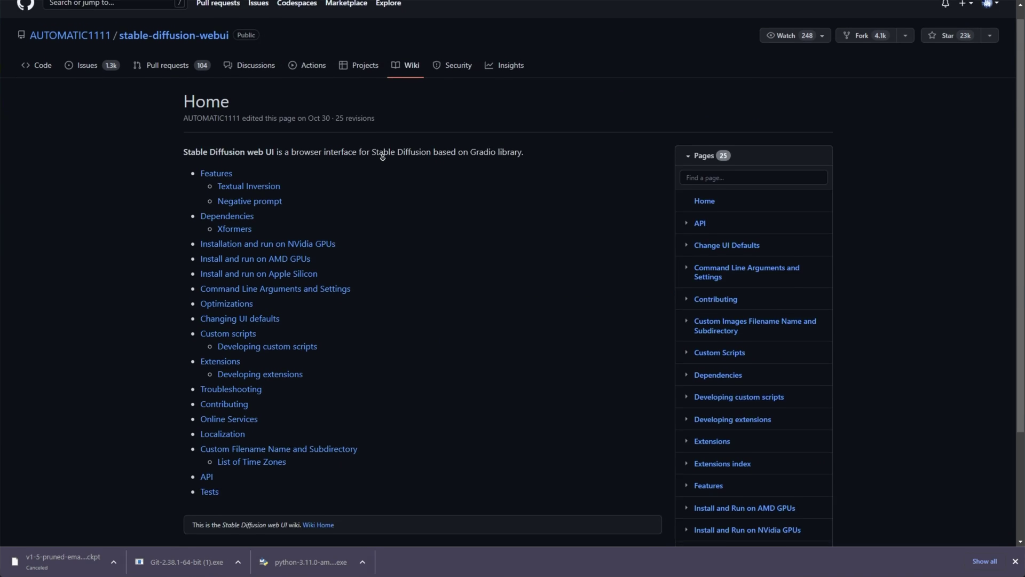
pyautogui.scroll(-1, 382, 158)
pyautogui.click(383, 155)
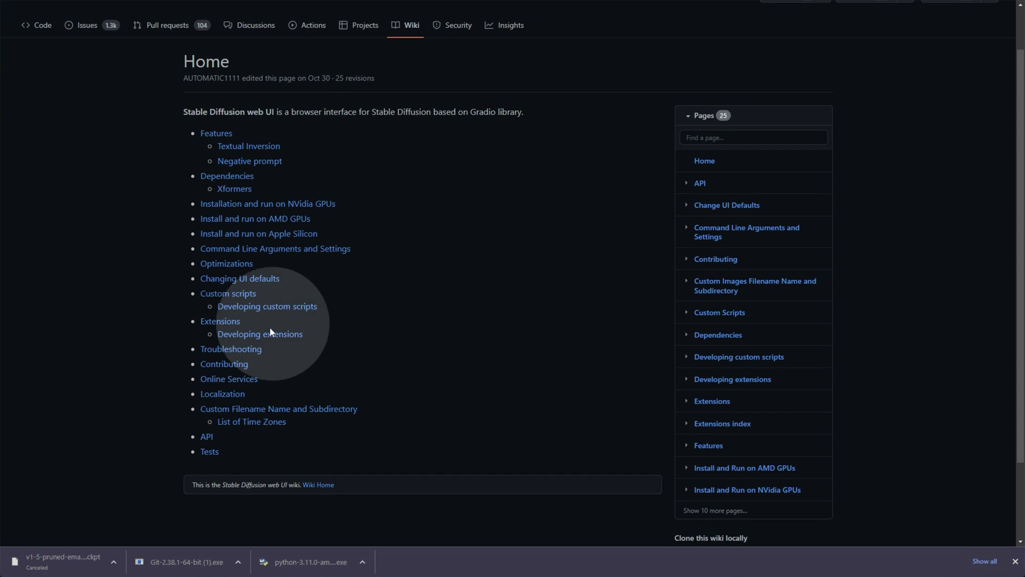
pyautogui.click(234, 350)
pyautogui.scroll(-3, 320, 223)
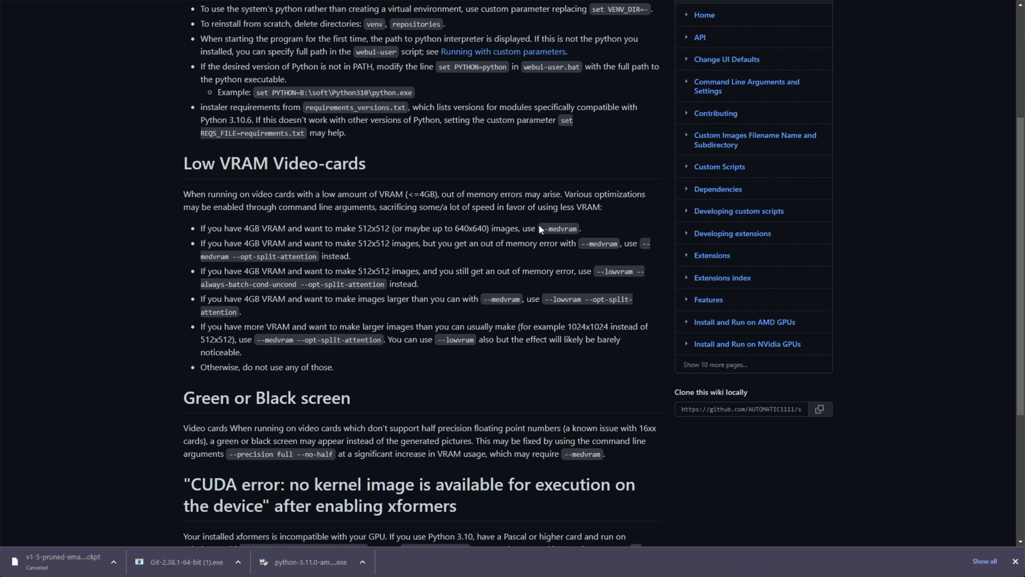
pyautogui.moveTo(541, 229); pyautogui.dragTo(578, 233)
# Copy --medvram into COMMANDLINE_ARGS, then undo it so the value stays empty
pyautogui.rightClick(572, 232)
pyautogui.click(578, 236)
pyautogui.hotkey('alt', 'Tab')
pyautogui.hotkey('ctrl', 'v')
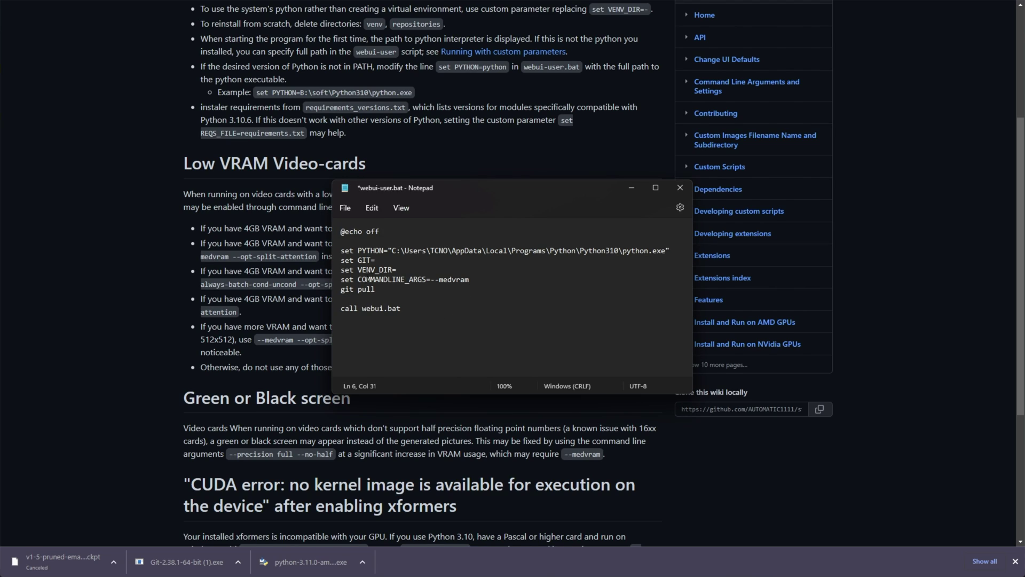
pyautogui.click(376, 289)
pyautogui.hotkey('ctrl', 'z')
# Save webui-user.bat and close Notepad
pyautogui.click(508, 298)
pyautogui.hotkey('ctrl', 's')
pyautogui.click(680, 187)
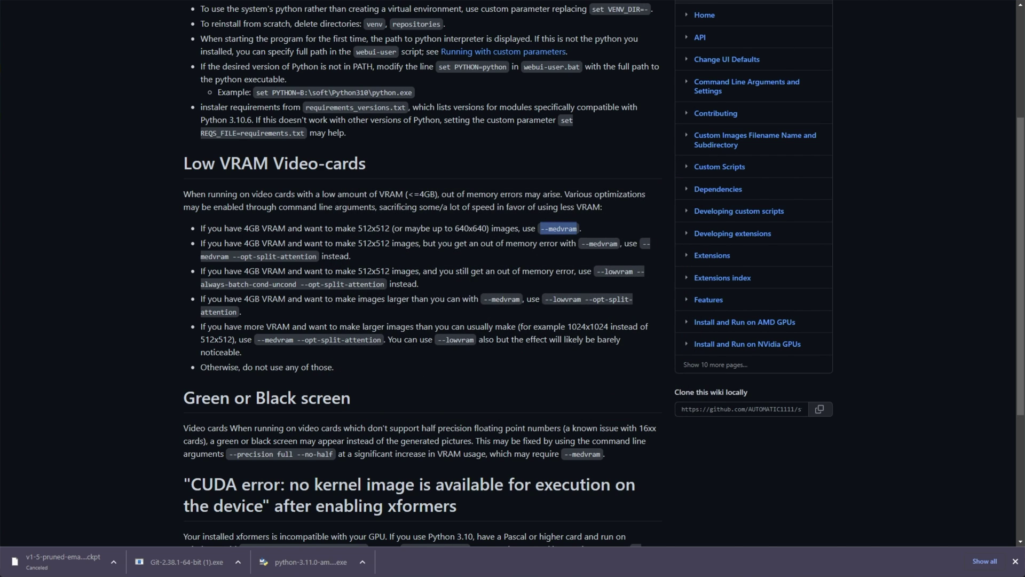
# Run webui-user.bat from the stable-diffusion-webui folder and centre the command prompt window
pyautogui.hotkey('alt', 'Tab')
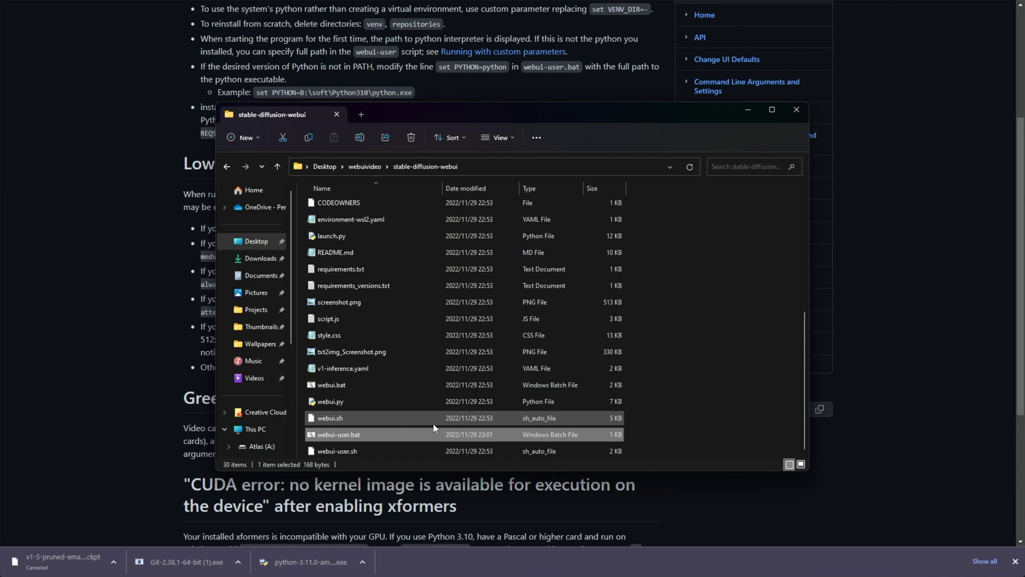
pyautogui.doubleClick(370, 435)
pyautogui.moveTo(345, 61); pyautogui.dragTo(594, 156)
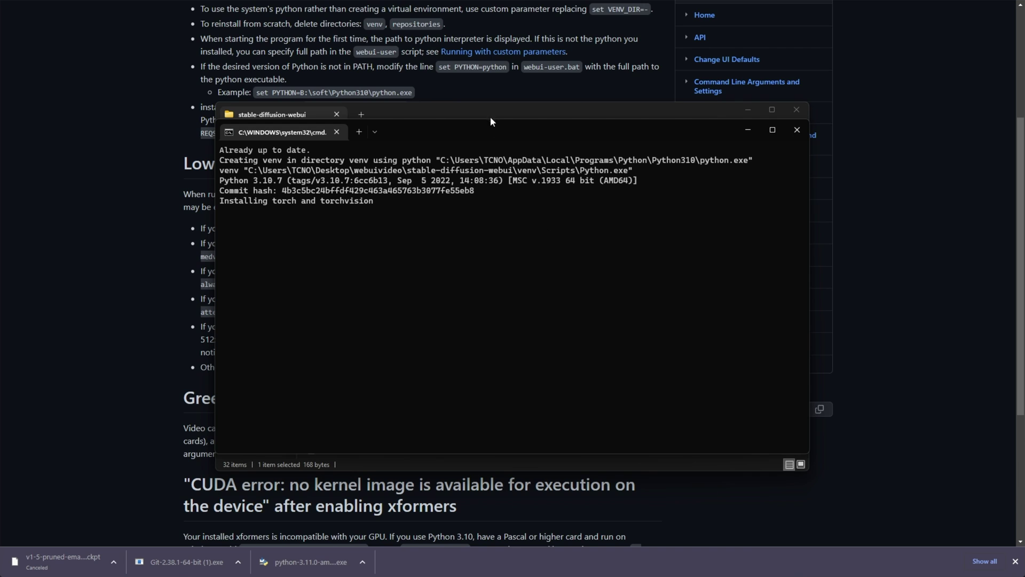
pyautogui.rightClick(467, 575)
pyautogui.hotkey('ctrl', 'shift', 'Escape')
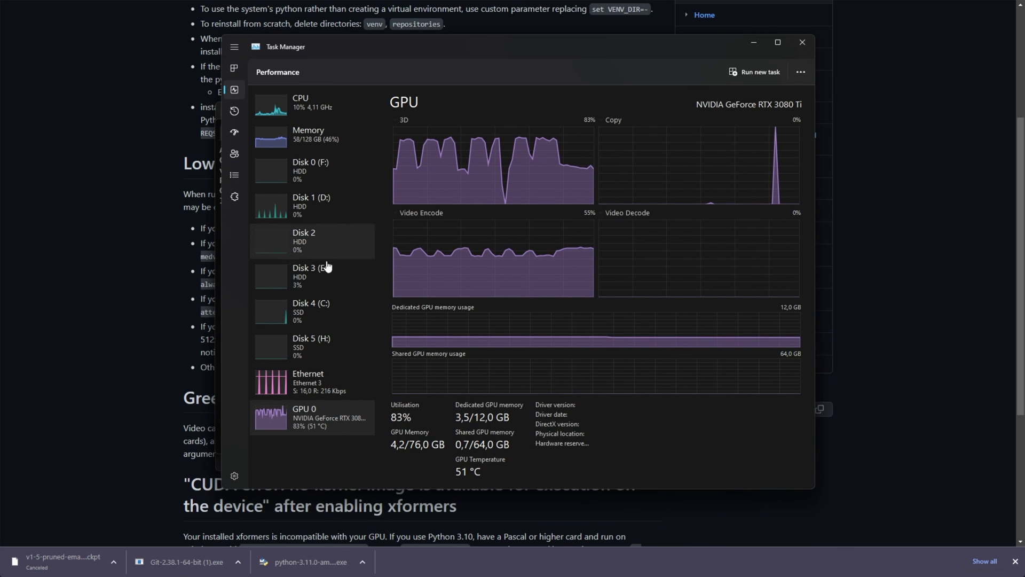
pyautogui.click(316, 387)
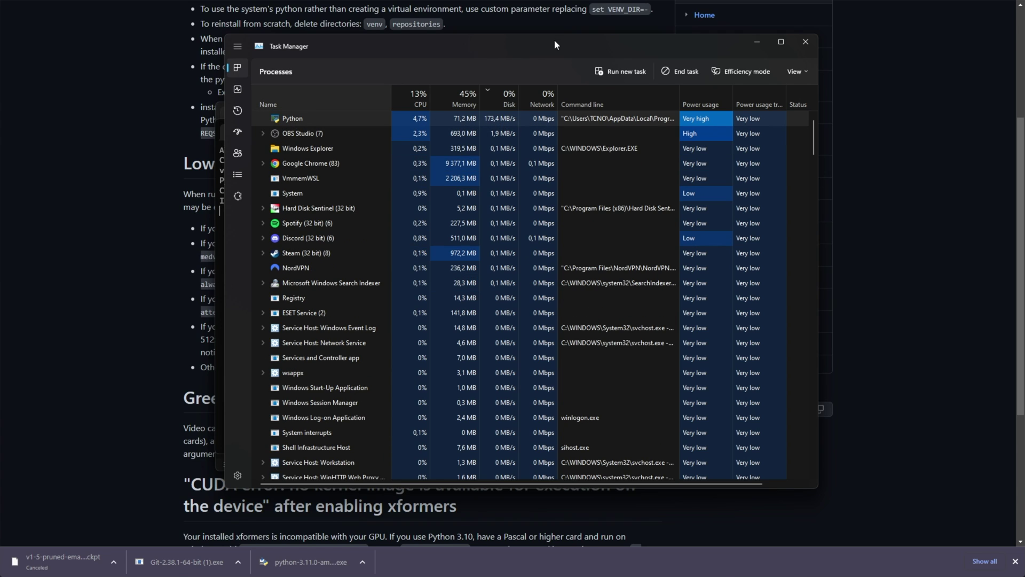
pyautogui.click(757, 42)
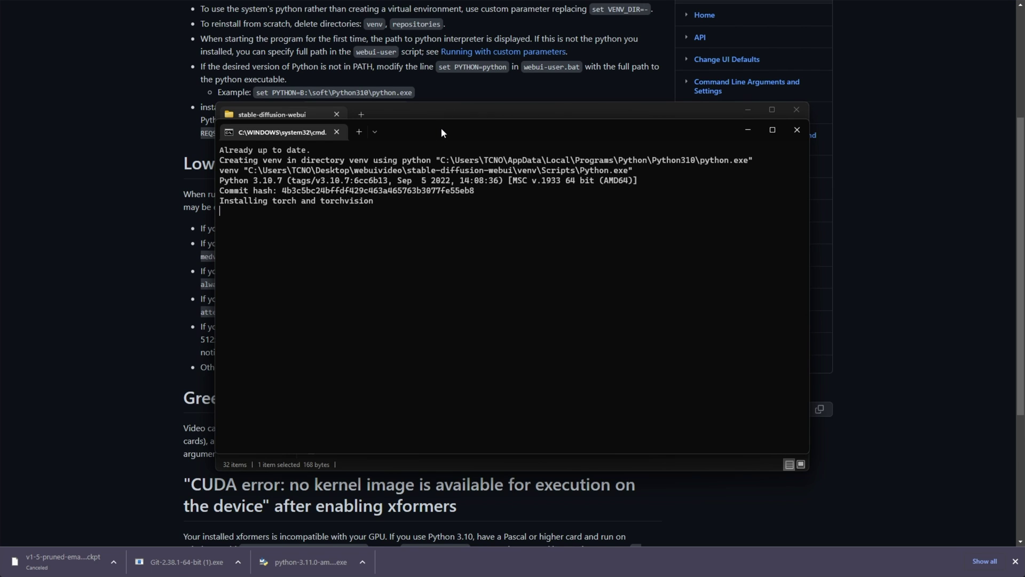
# Check the newly created venv and tmp folders in stable-diffusion-webui
pyautogui.moveTo(441, 127); pyautogui.dragTo(280, 224)
pyautogui.click(483, 109)
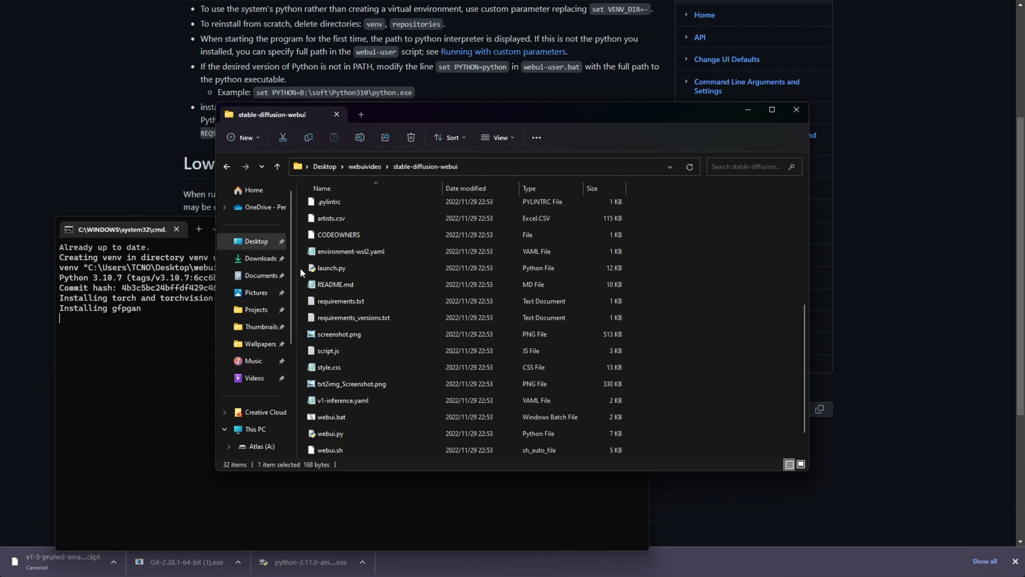
pyautogui.scroll(2, 467, 317)
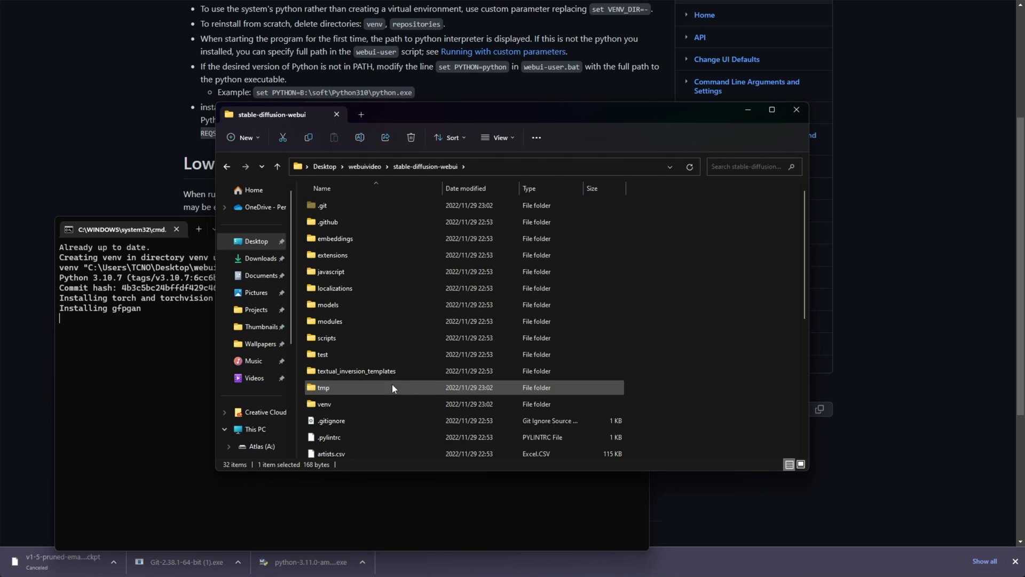
pyautogui.click(364, 404)
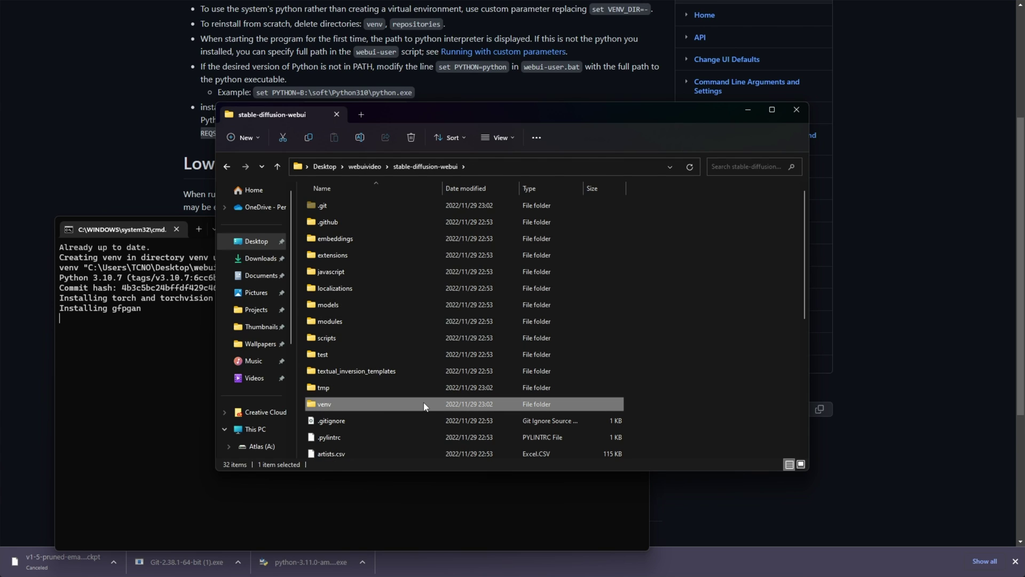
pyautogui.click(388, 386)
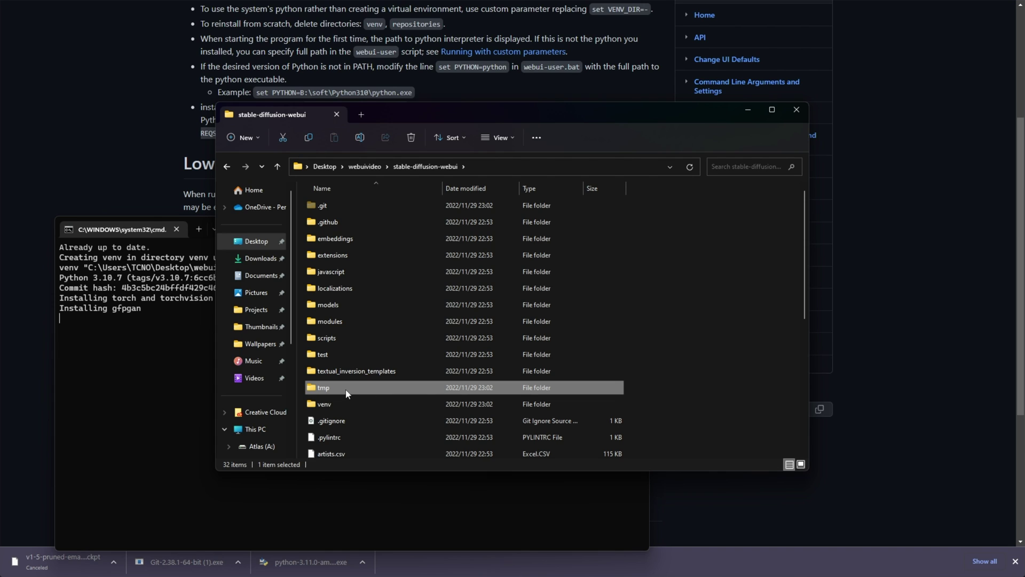
pyautogui.click(213, 341)
pyautogui.moveTo(337, 225); pyautogui.dragTo(501, 147)
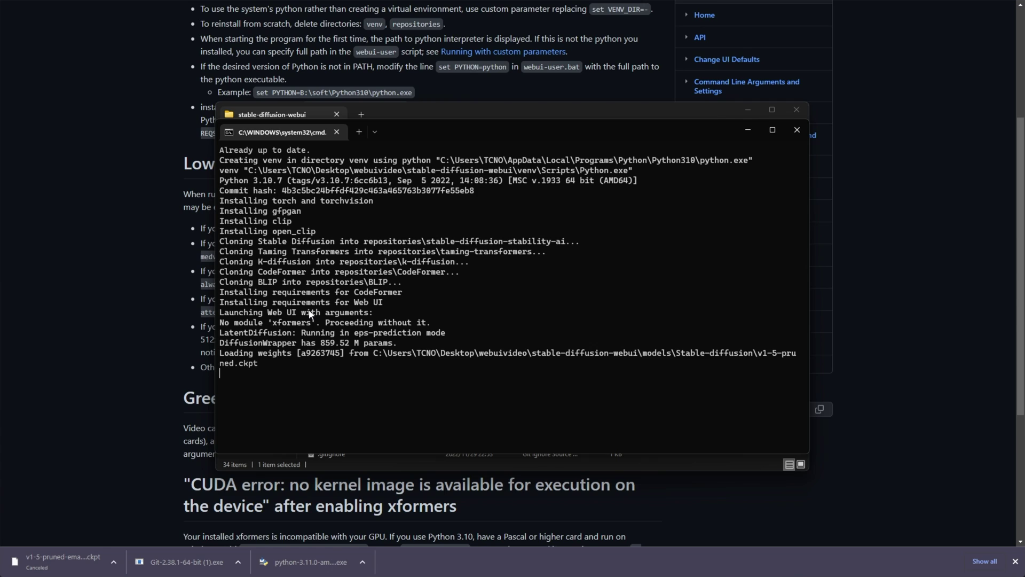
pyautogui.moveTo(216, 415); pyautogui.dragTo(427, 417)
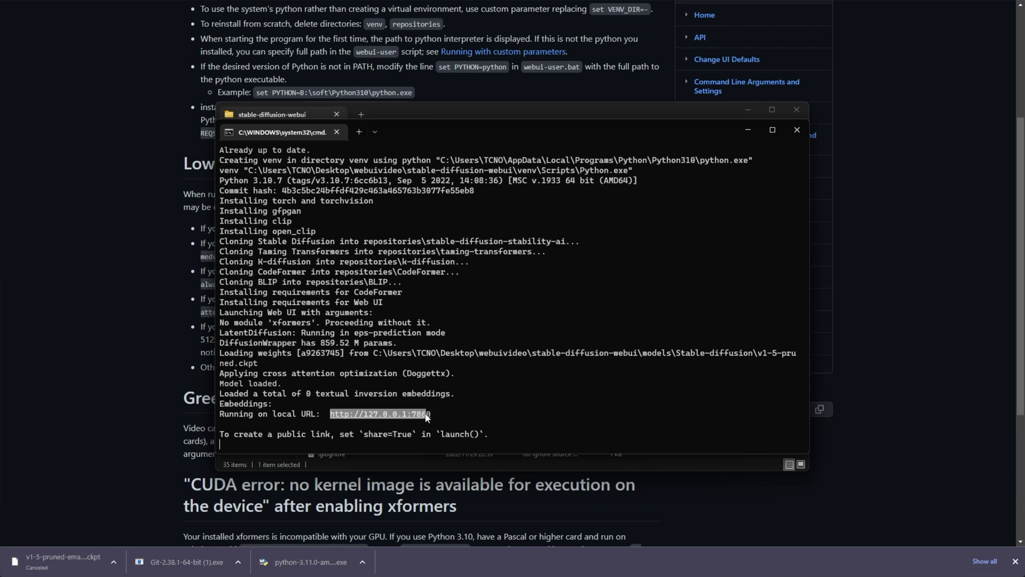
pyautogui.keyDown('ctrl'); pyautogui.click(382, 416); pyautogui.keyUp('ctrl')
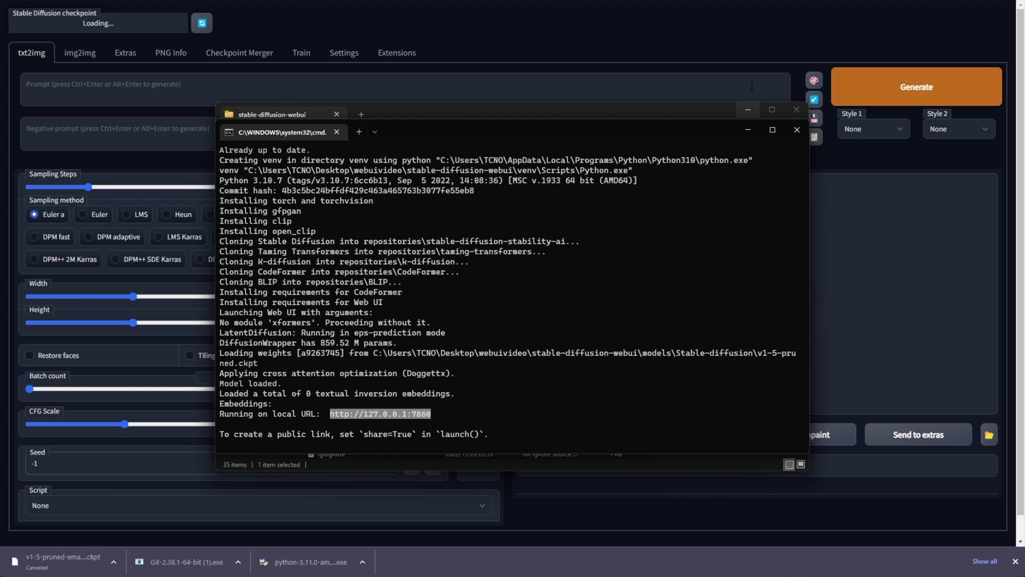
pyautogui.click(739, 43)
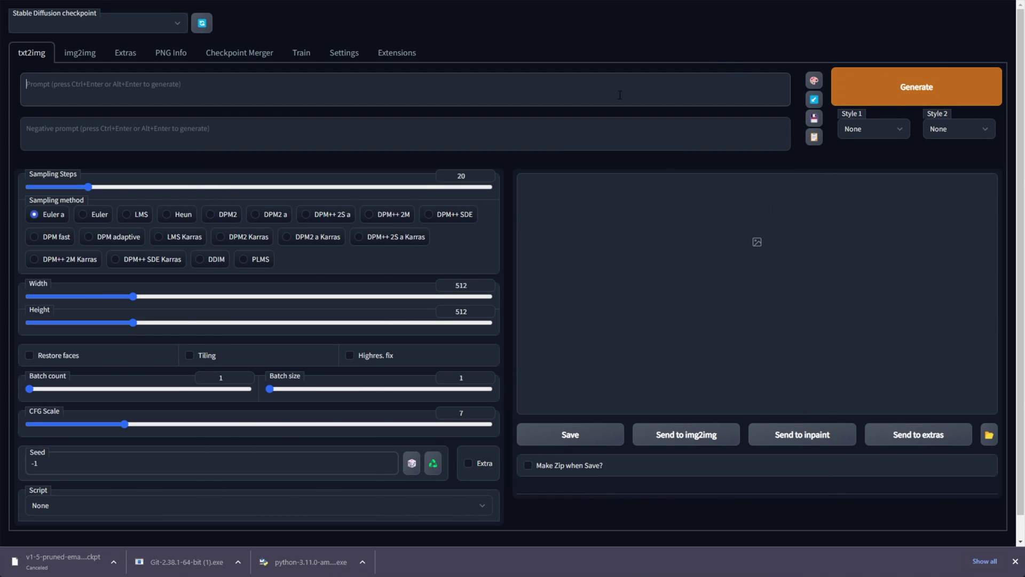
pyautogui.hotkey('ctrl', 'v')
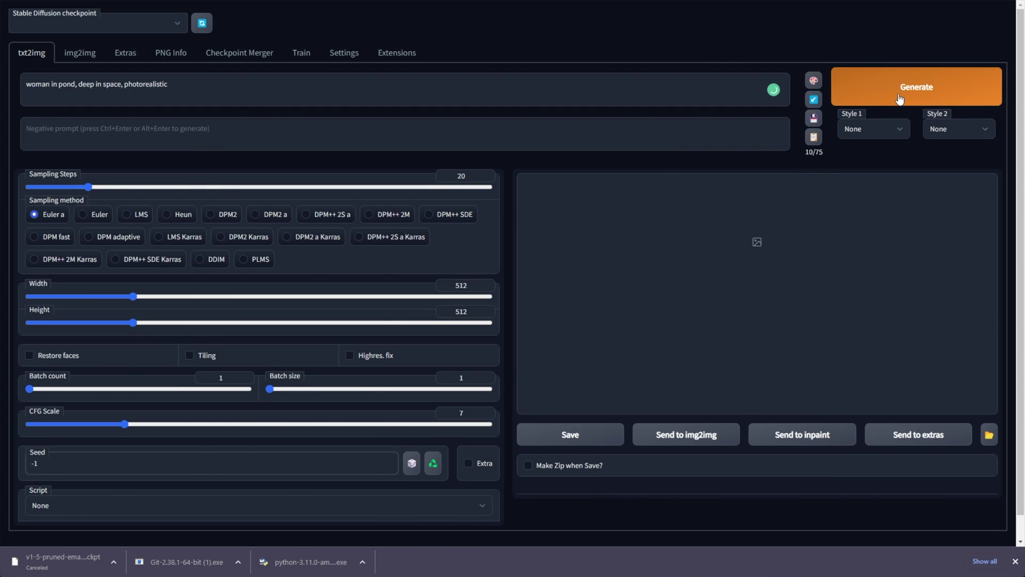
pyautogui.click(908, 86)
pyautogui.hotkey('alt', 'Tab')
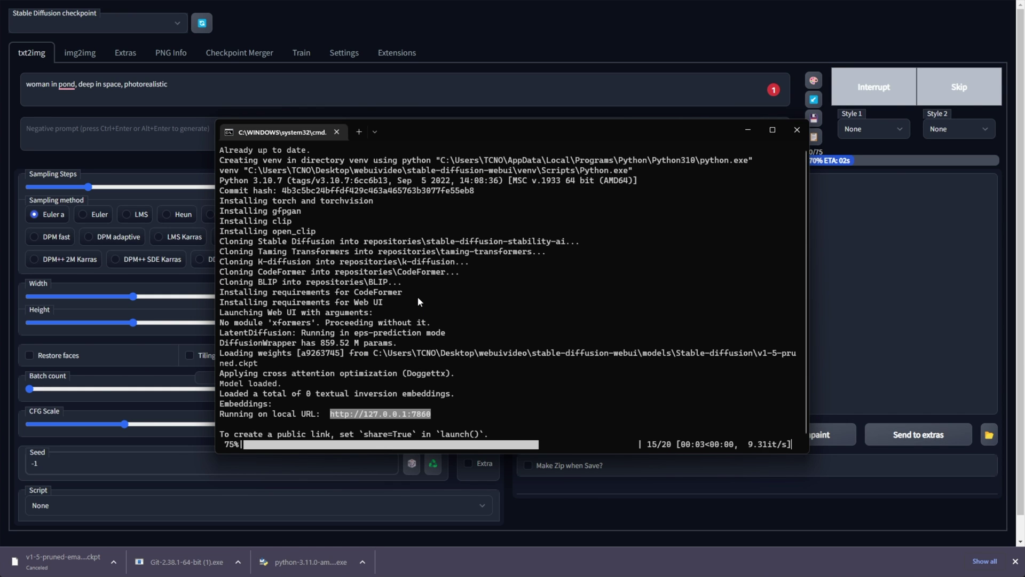
# View the generated 512x512 image full screen
pyautogui.click(769, 53)
pyautogui.click(625, 287)
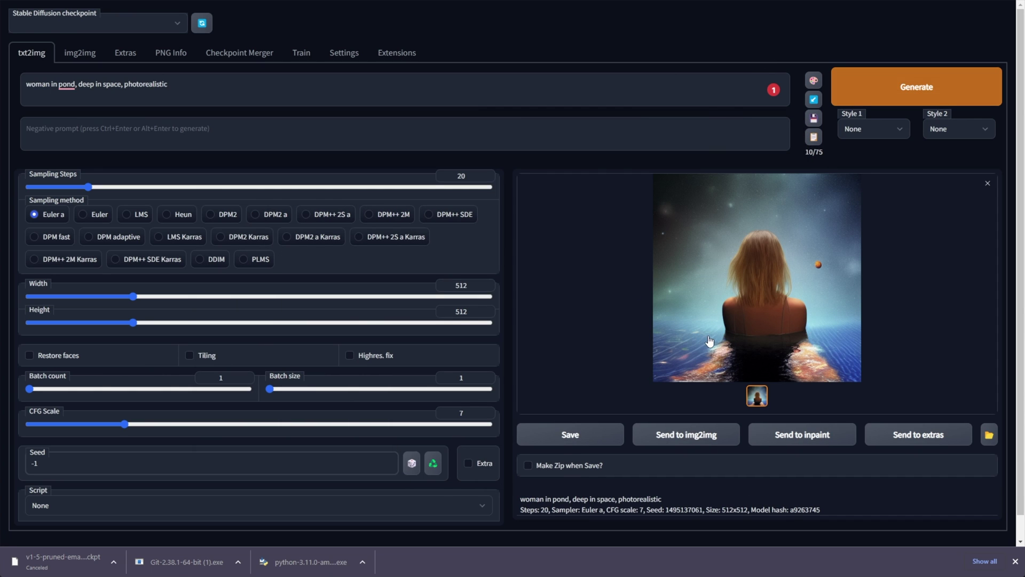
pyautogui.click(710, 339)
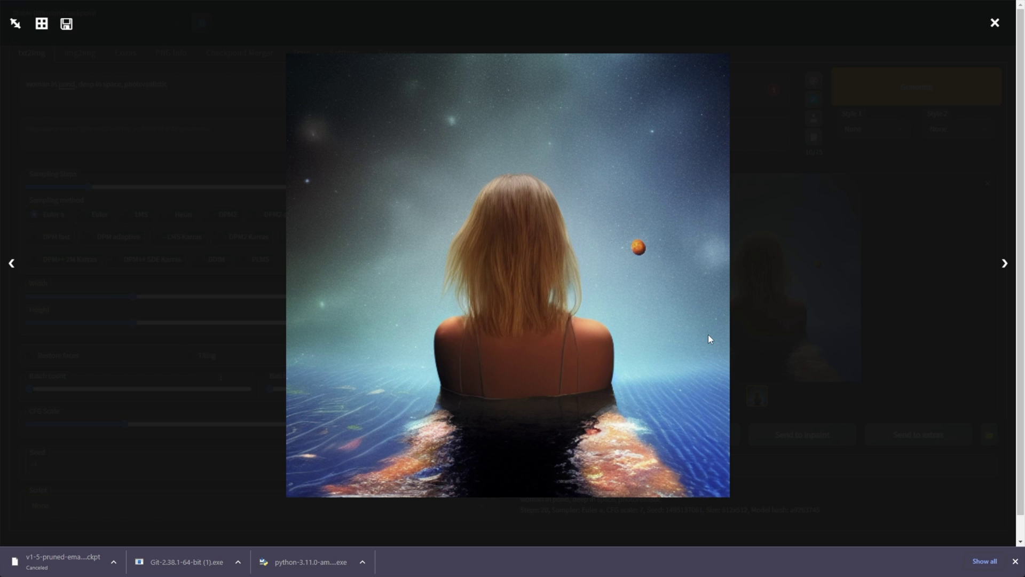
# Send the pond image to Extras, upscale it by factor 4 and view the result
pyautogui.click(794, 286)
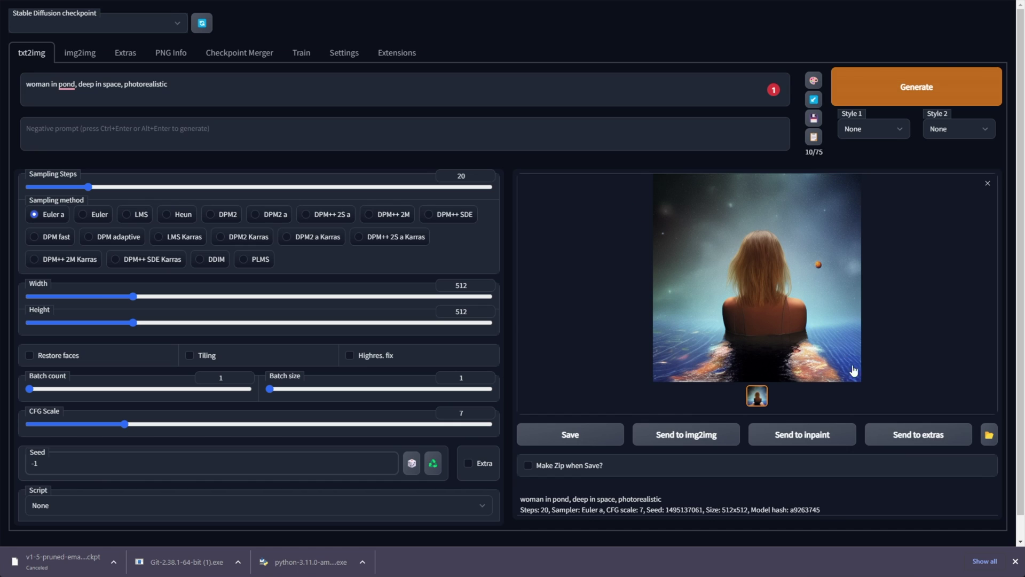
pyautogui.click(916, 437)
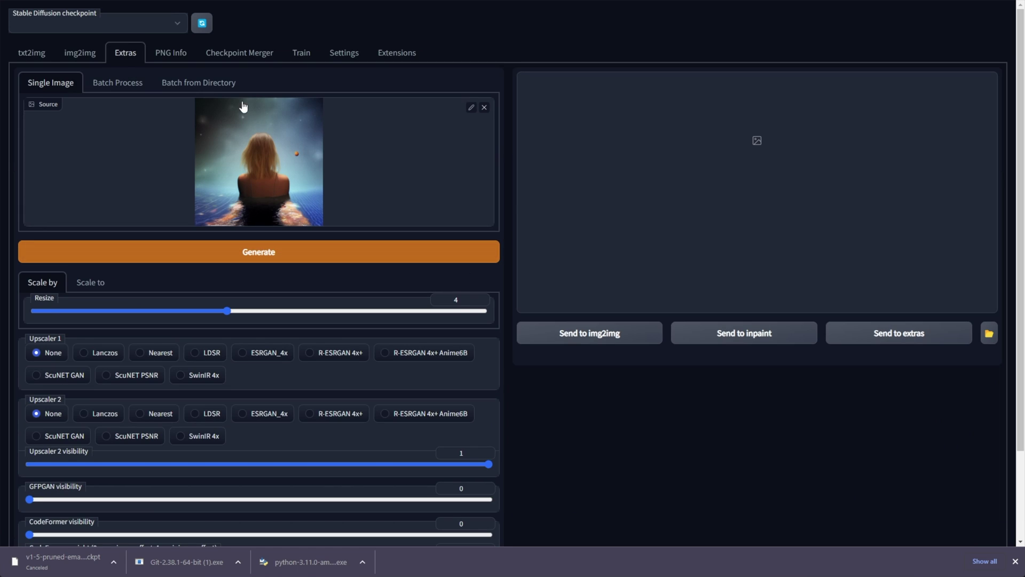
pyautogui.click(130, 55)
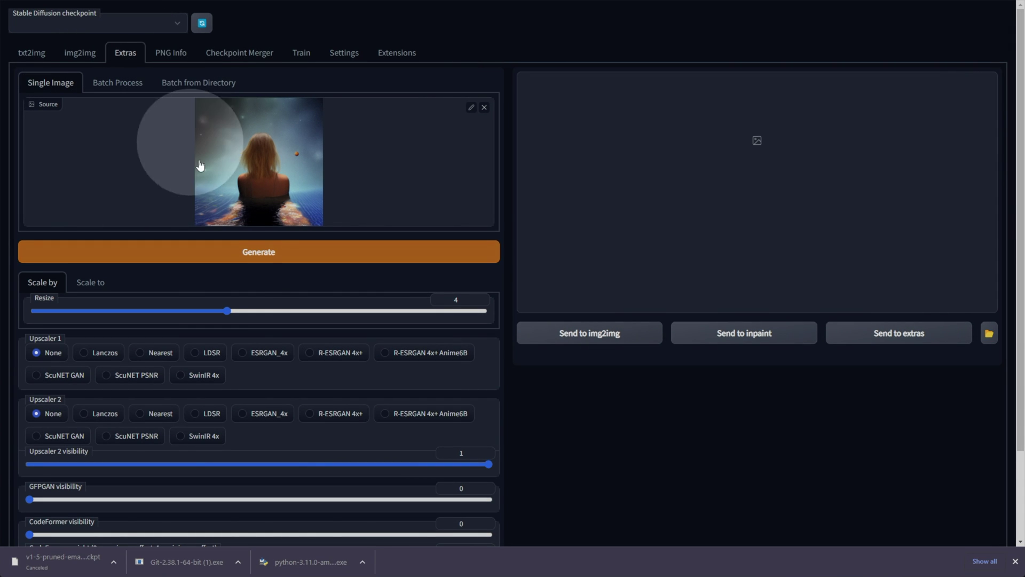
pyautogui.click(359, 252)
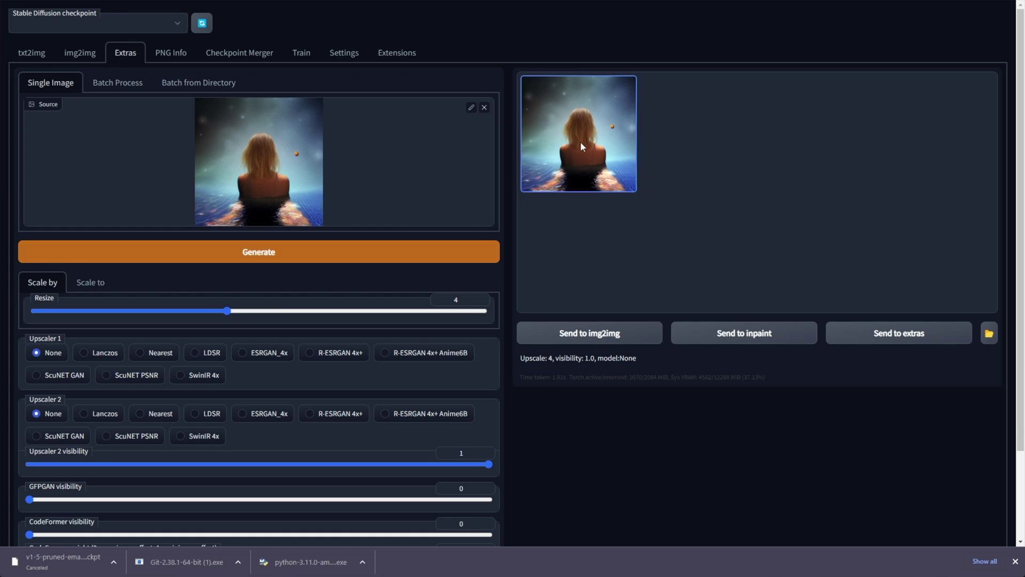
pyautogui.click(656, 238)
pyautogui.click(786, 303)
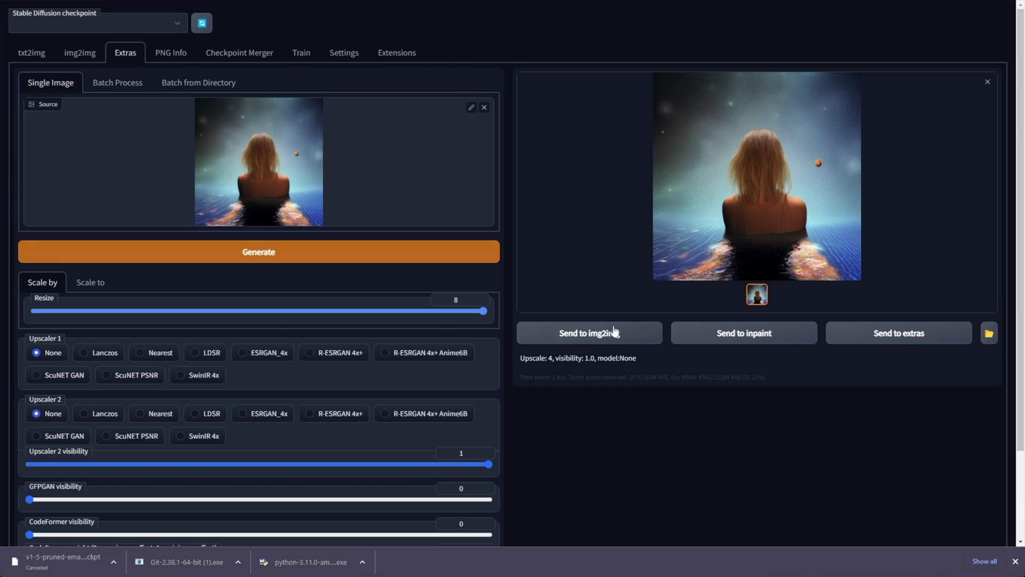
# Readjust the resize slider to 4, upscale again and inspect the output full screen
pyautogui.click(485, 314)
pyautogui.moveTo(485, 314); pyautogui.dragTo(228, 320)
pyautogui.click(332, 251)
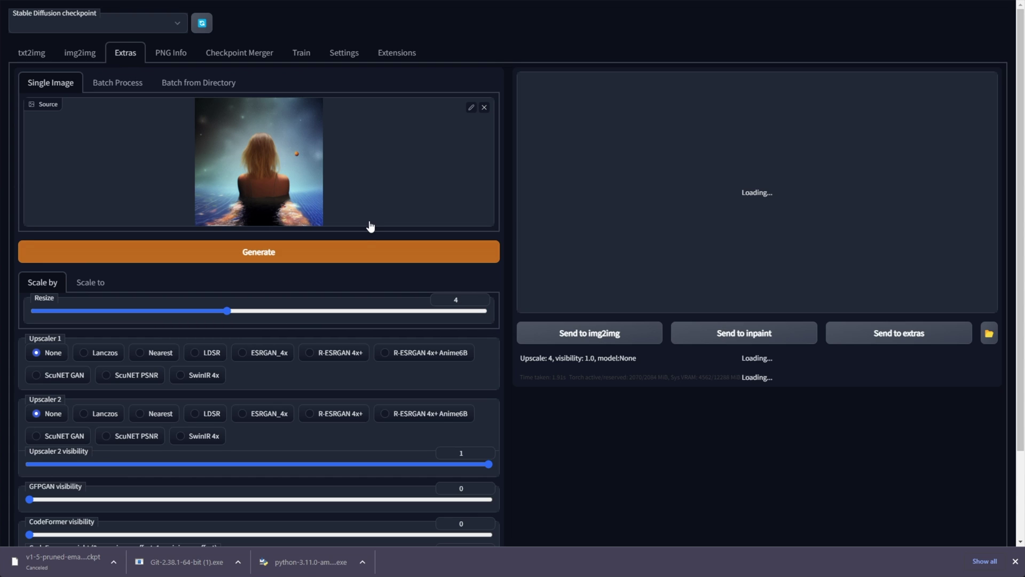
pyautogui.click(659, 131)
pyautogui.click(635, 239)
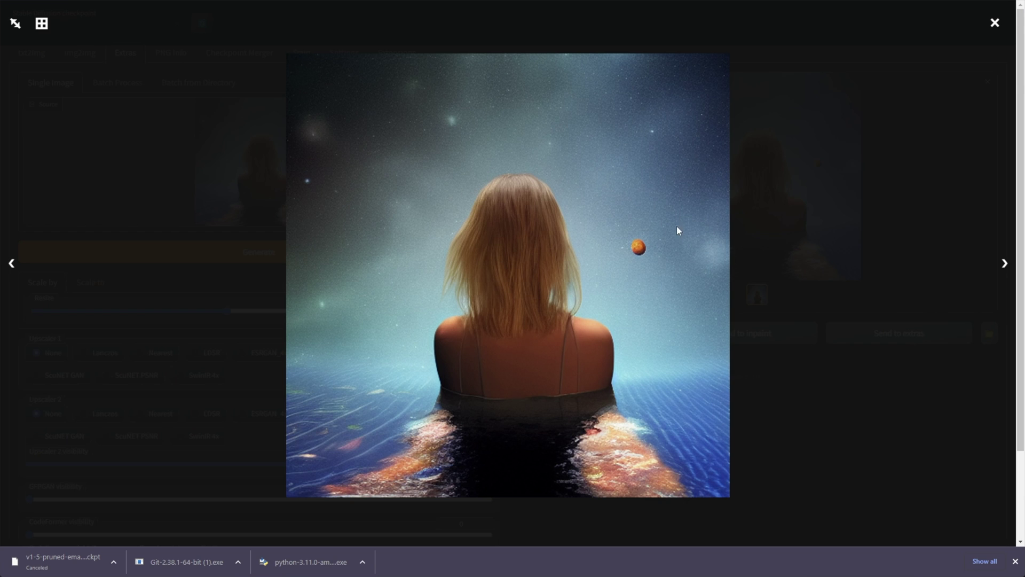
pyautogui.click(292, 377)
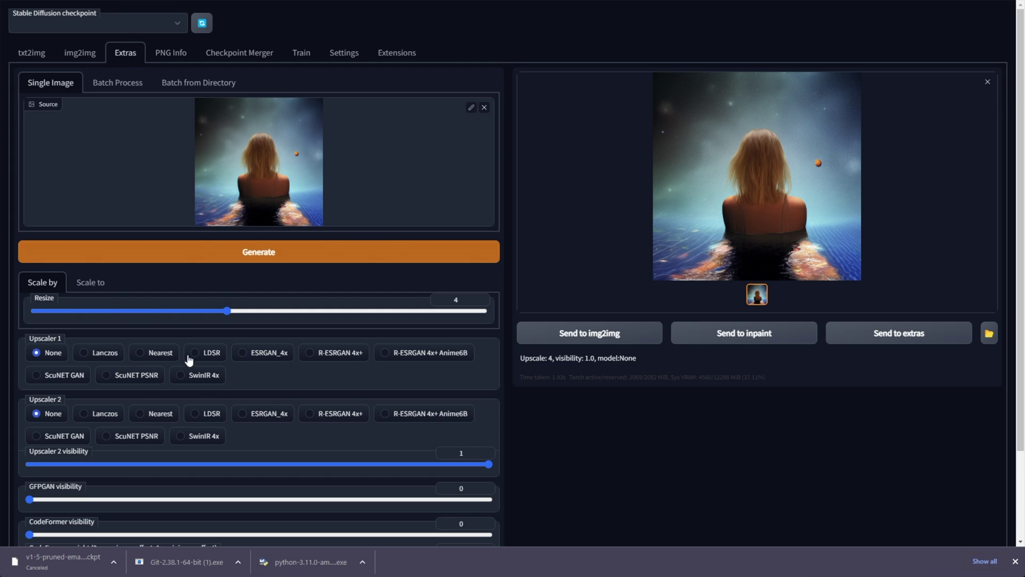
pyautogui.scroll(-3, 186, 361)
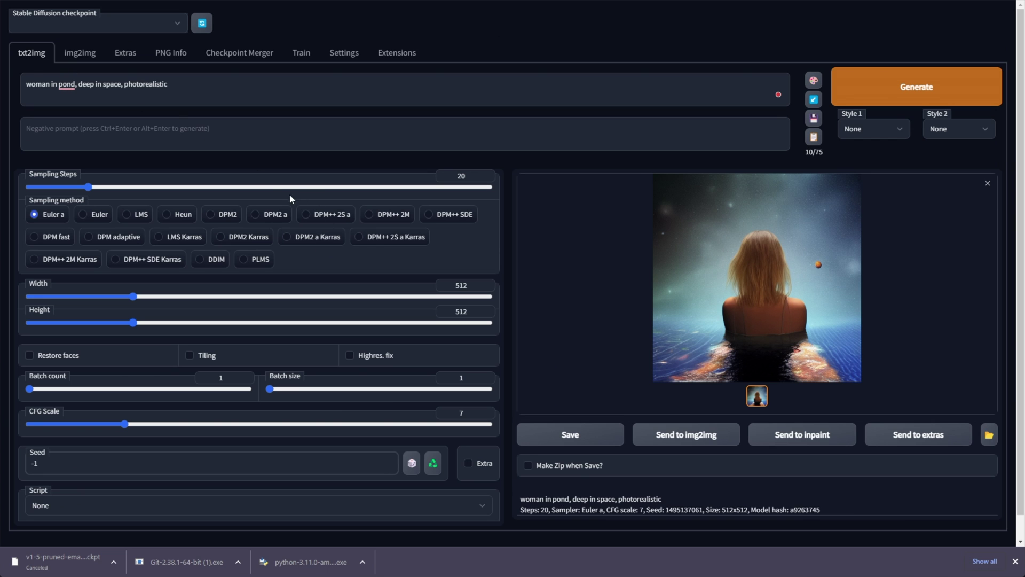
# Browse the img2img, Extras, Checkpoint Merger, Train and Settings tabs
pyautogui.click(83, 56)
pyautogui.click(123, 57)
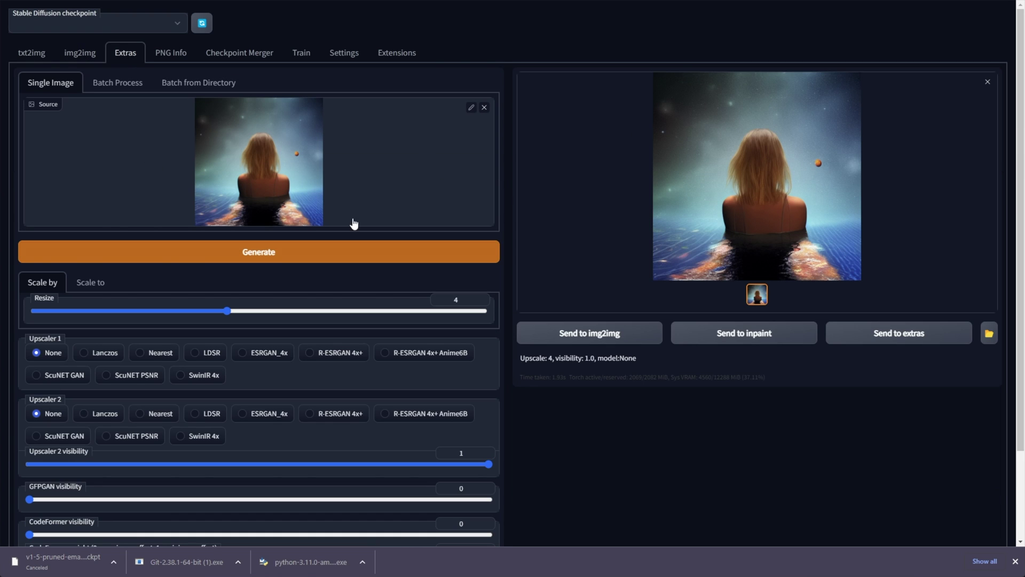
pyautogui.click(240, 55)
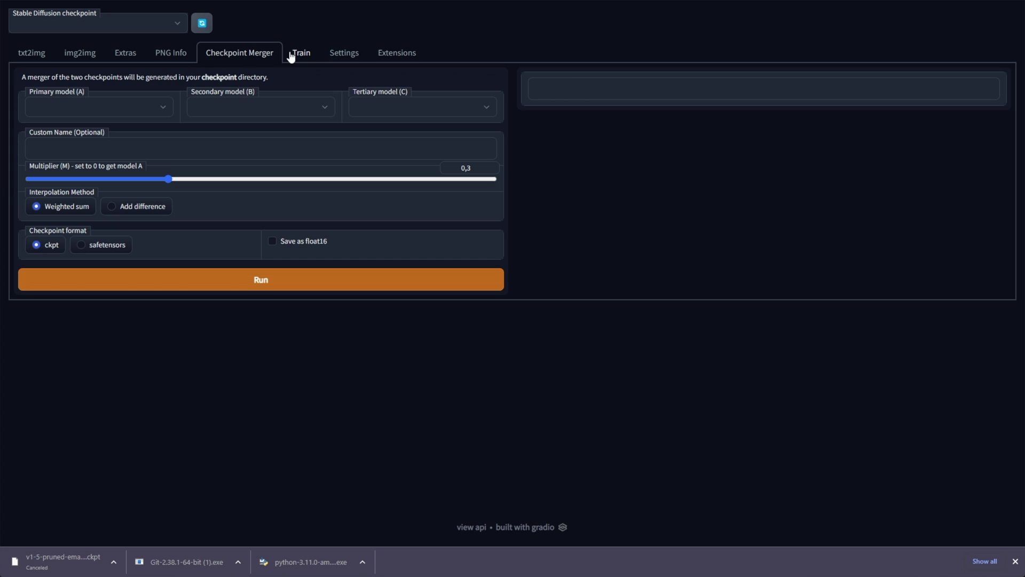
pyautogui.click(291, 55)
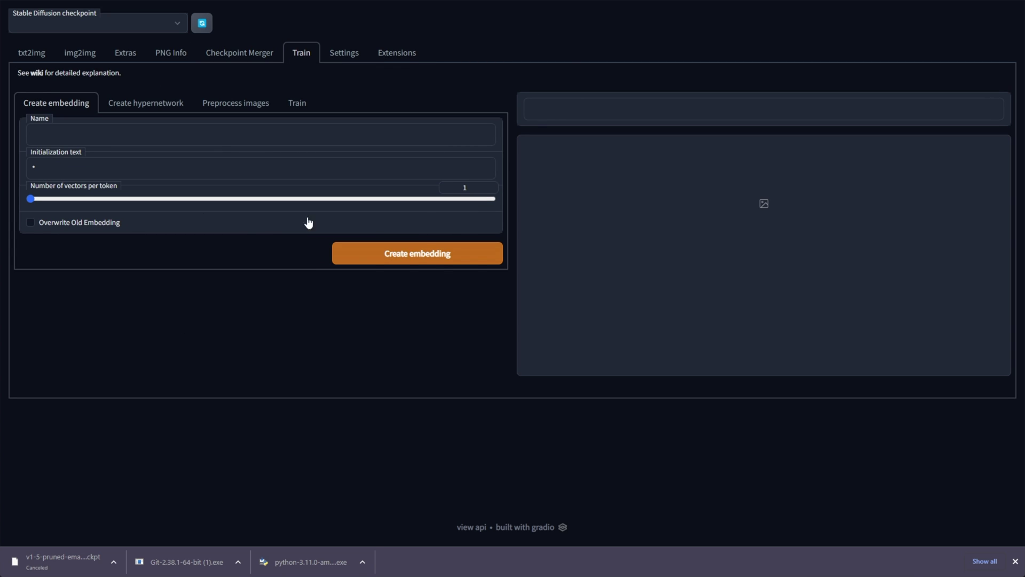
pyautogui.click(345, 53)
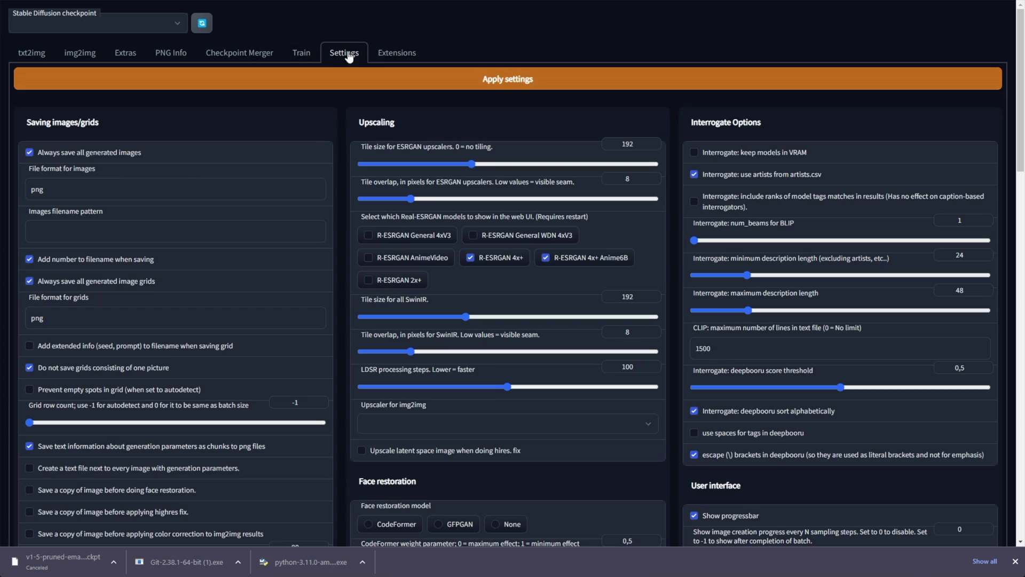
pyautogui.scroll(-12, 334, 223)
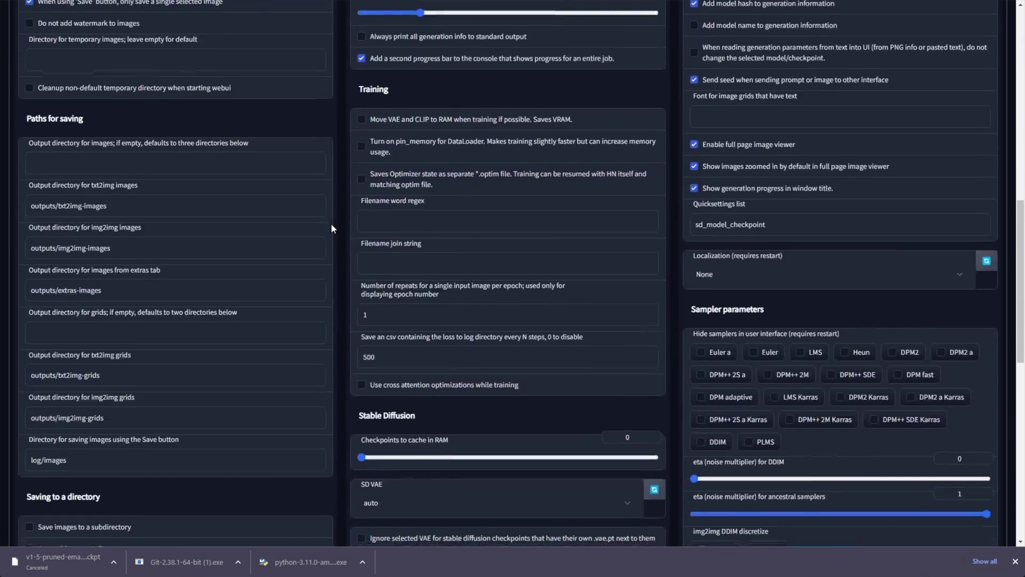
pyautogui.scroll(-5, 332, 223)
pyautogui.scroll(20, 336, 210)
# Load the Available extensions index, listing Dreambooth and Deforum
pyautogui.click(398, 53)
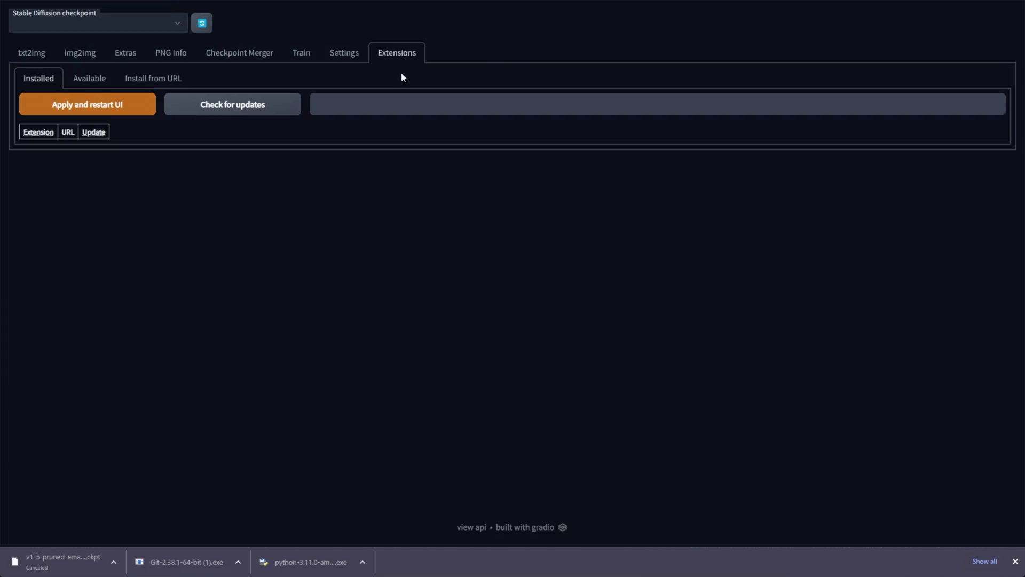
pyautogui.click(97, 82)
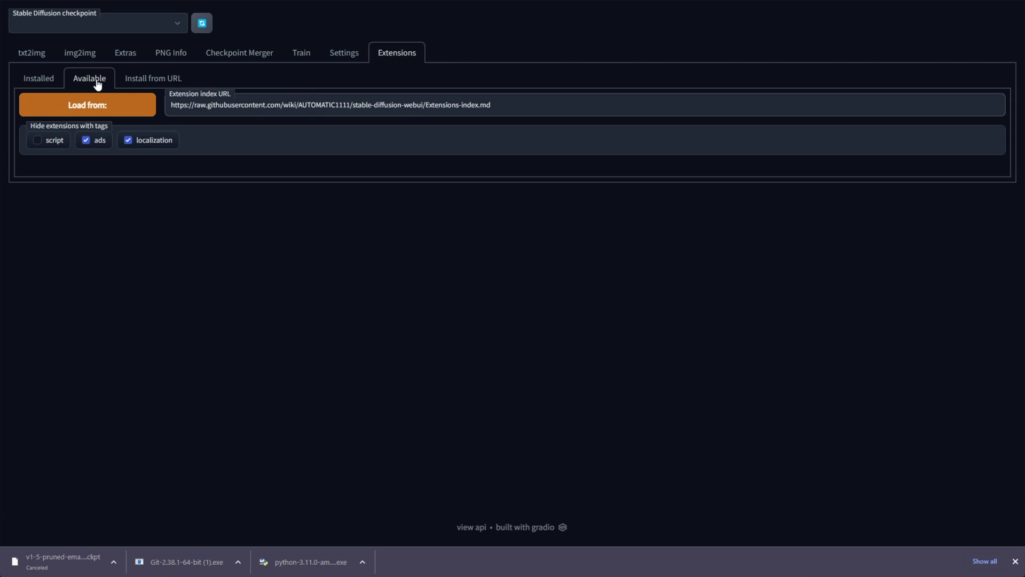
pyautogui.click(112, 106)
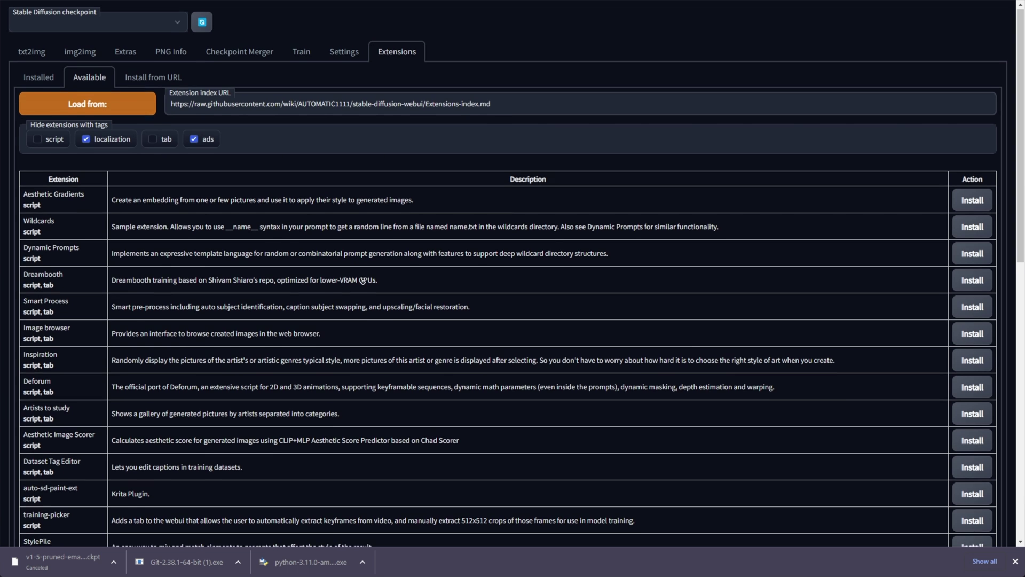
pyautogui.scroll(-3, 362, 283)
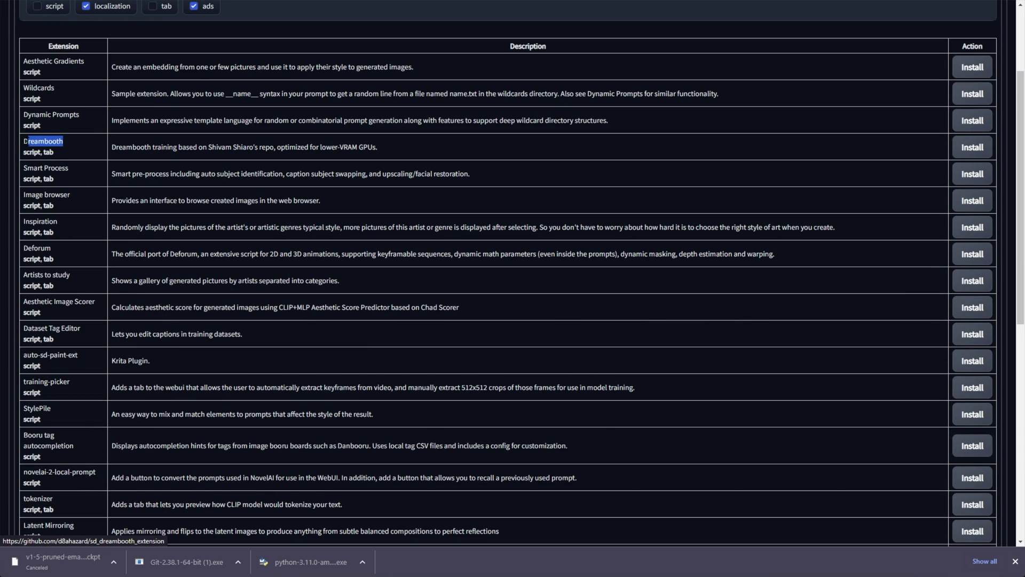
pyautogui.scroll(3, 217, 167)
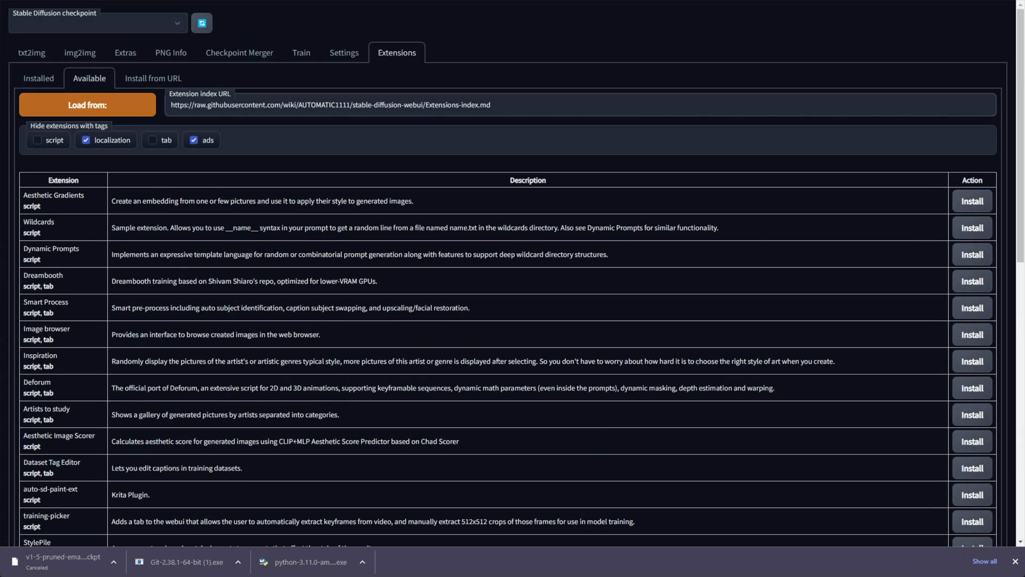
# Review the Filter NSFW content setting, apply settings, and return to txt2img
pyautogui.click(31, 53)
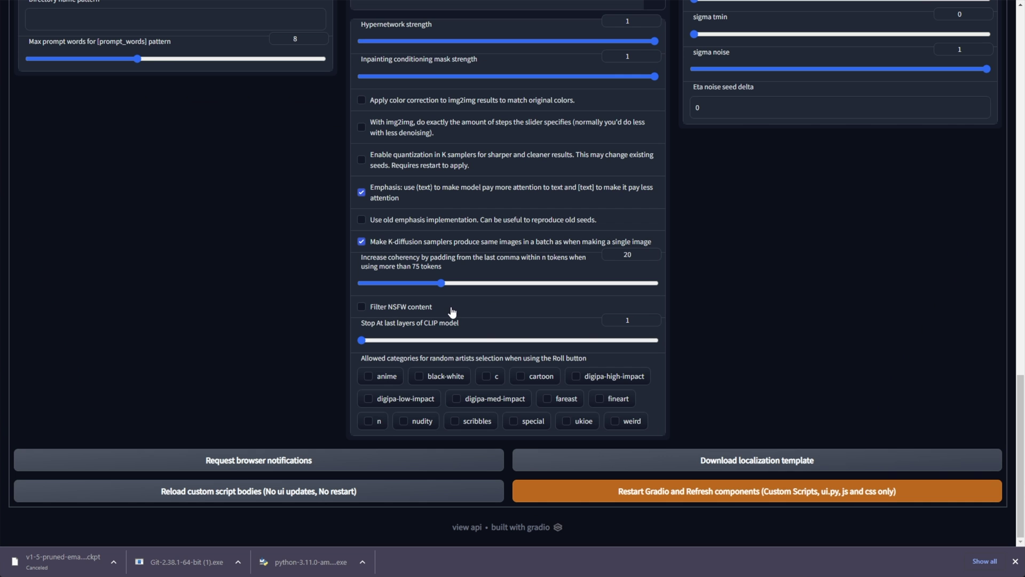
pyautogui.moveTo(446, 309); pyautogui.dragTo(370, 313)
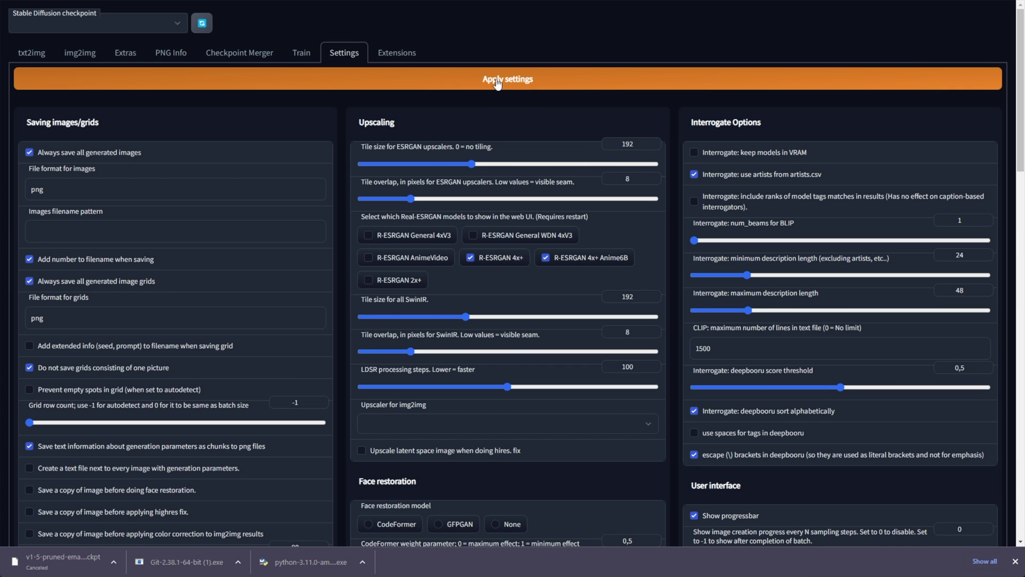
pyautogui.click(507, 79)
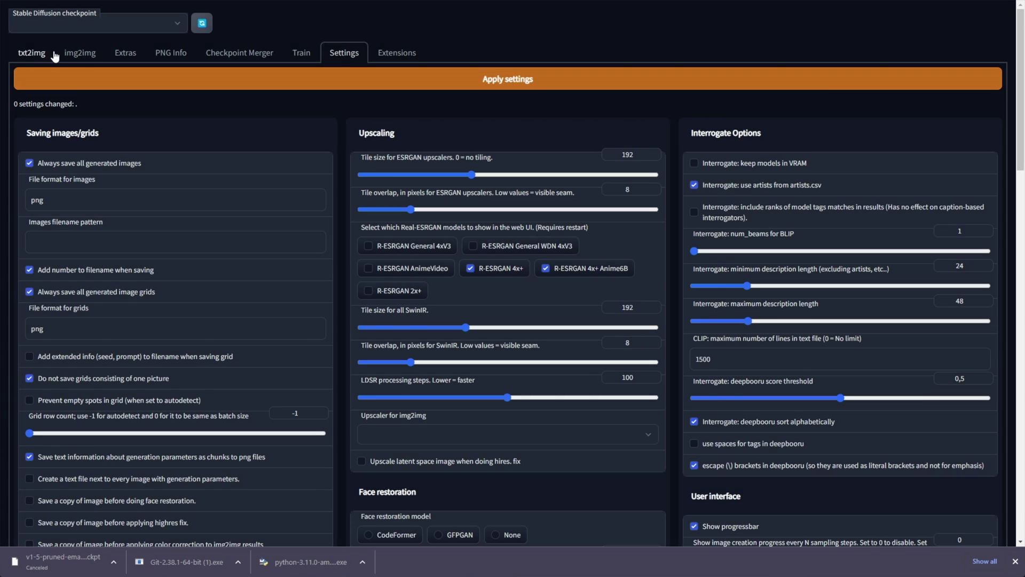
pyautogui.click(31, 52)
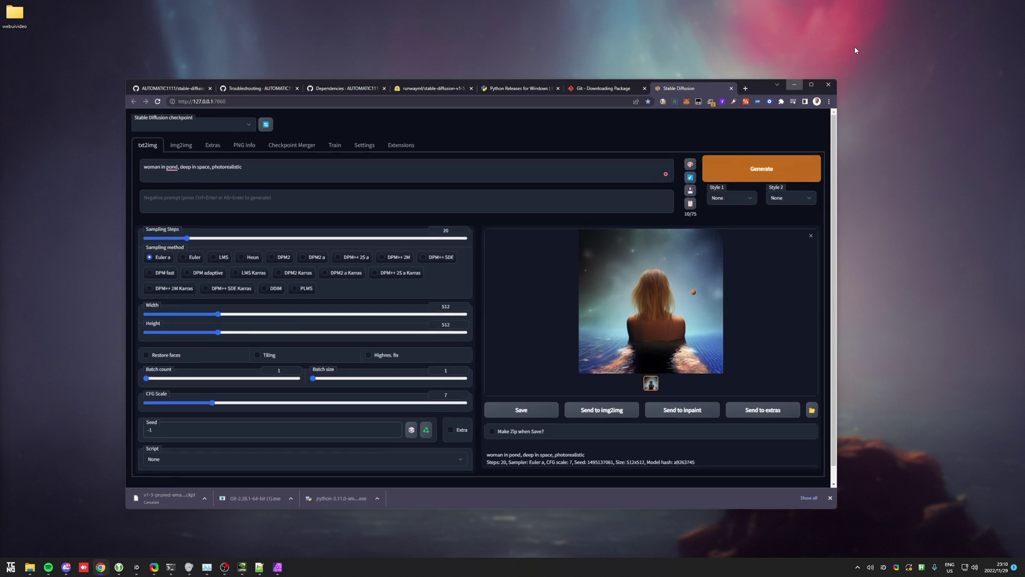
# Minimize the browser to show the Command Prompt with the completed 20/20 generation
pyautogui.click(794, 84)
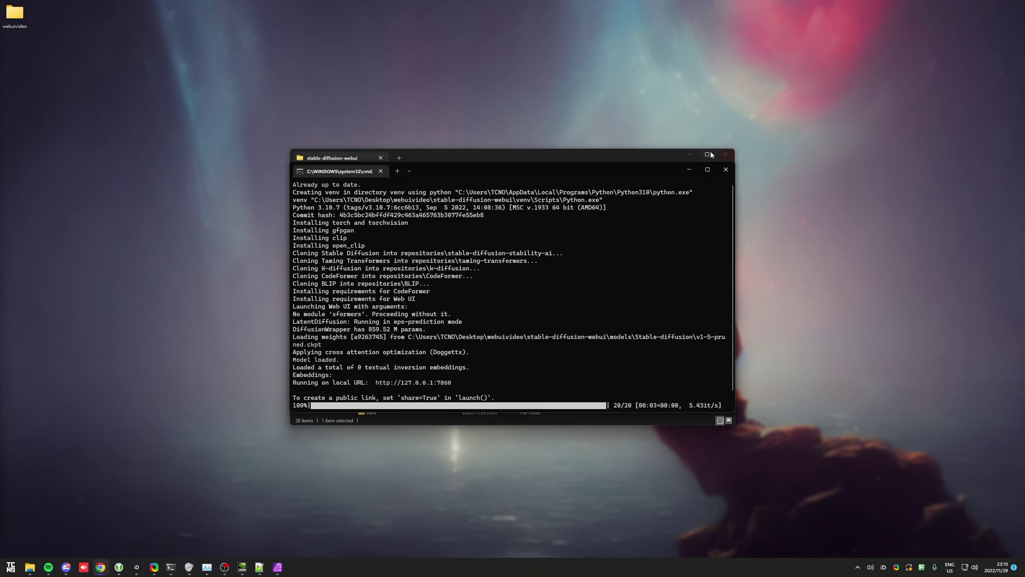